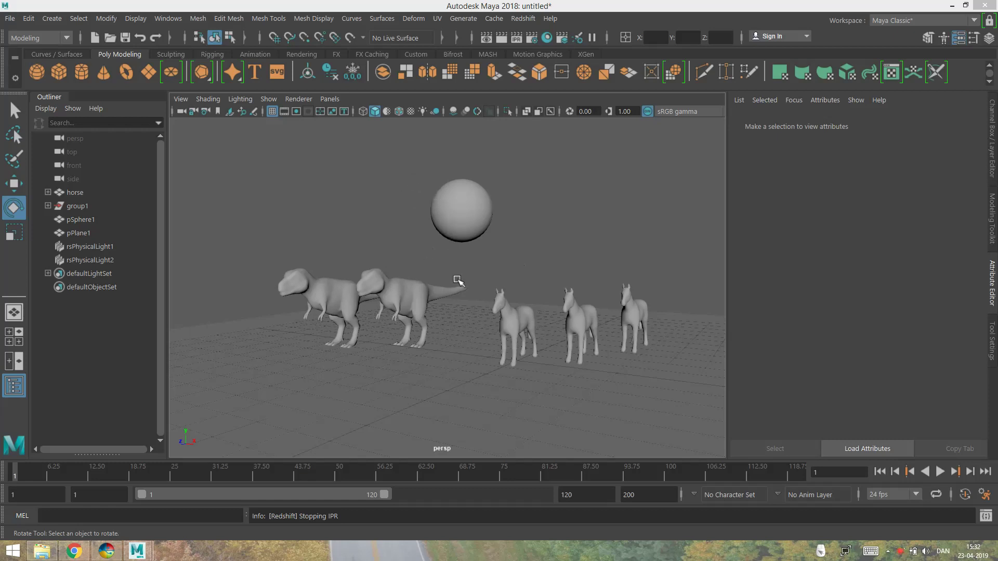
# Inspect pSphere1, the dinosaur group1 and the horse hierarchy in the Outliner, then deselect everything.
pyautogui.scroll(-5, 425, 240)
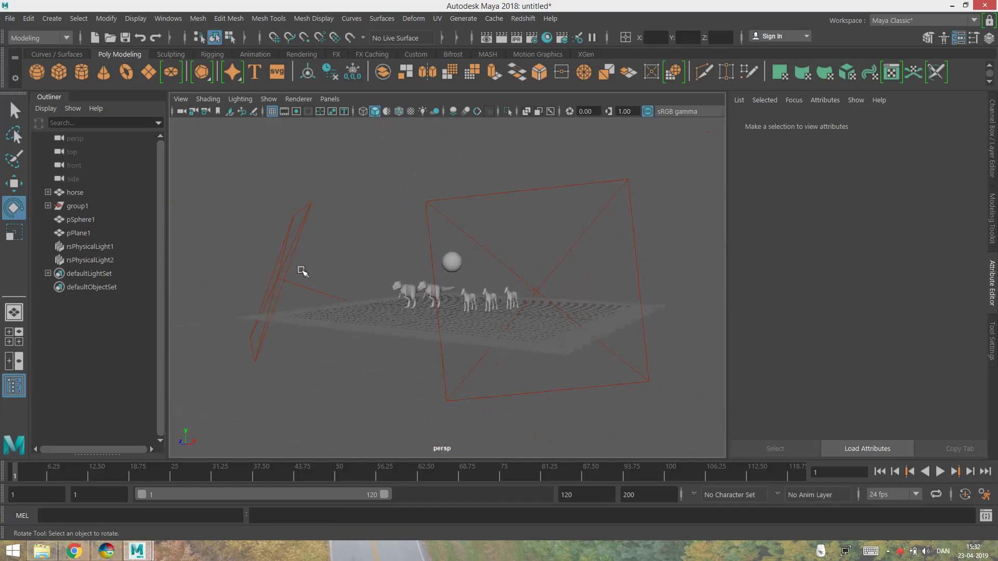
pyautogui.scroll(5, 452, 270)
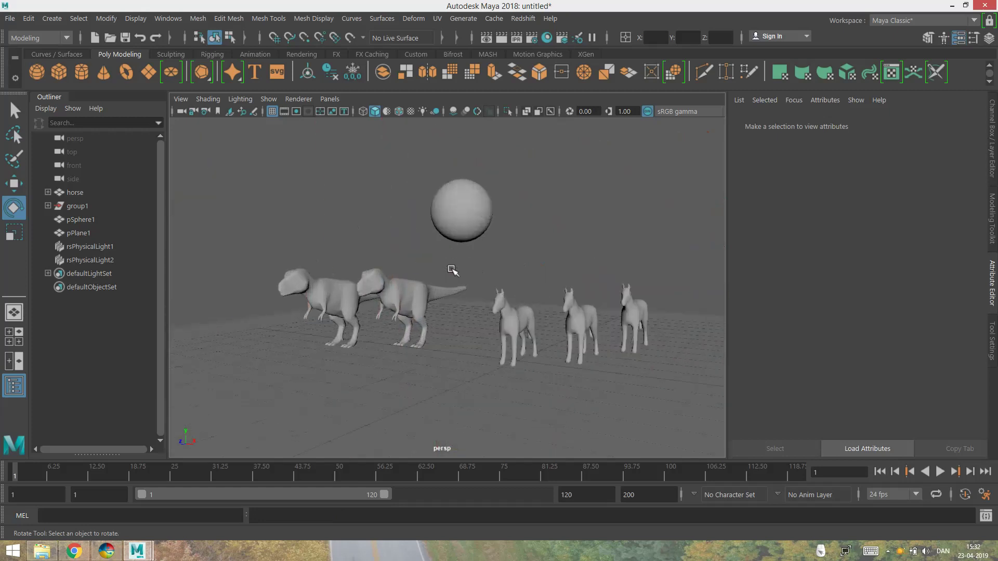
pyautogui.click(83, 220)
pyautogui.moveTo(85, 219); pyautogui.dragTo(74, 209, button='middle')
pyautogui.click(74, 207)
pyautogui.click(47, 205)
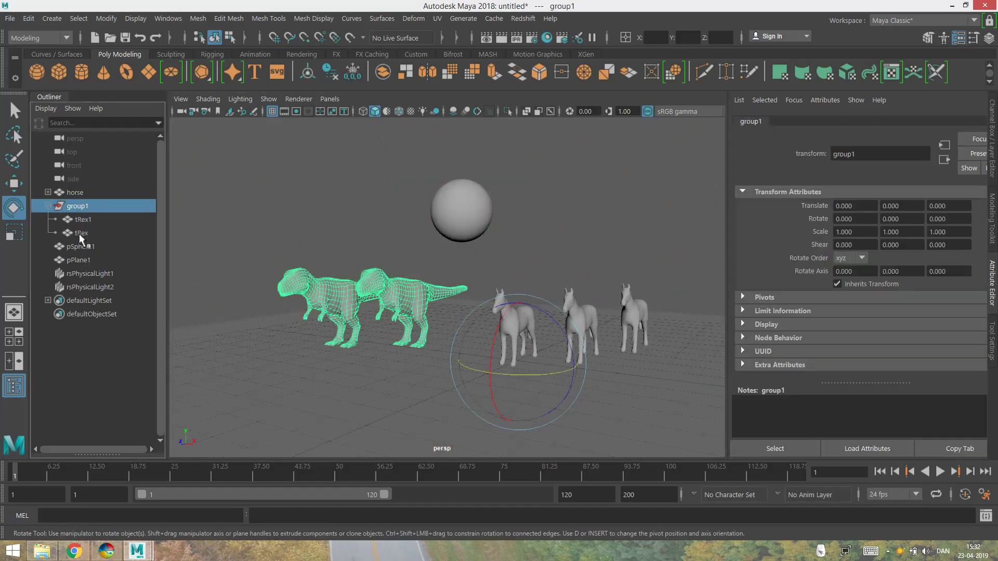
pyautogui.click(47, 206)
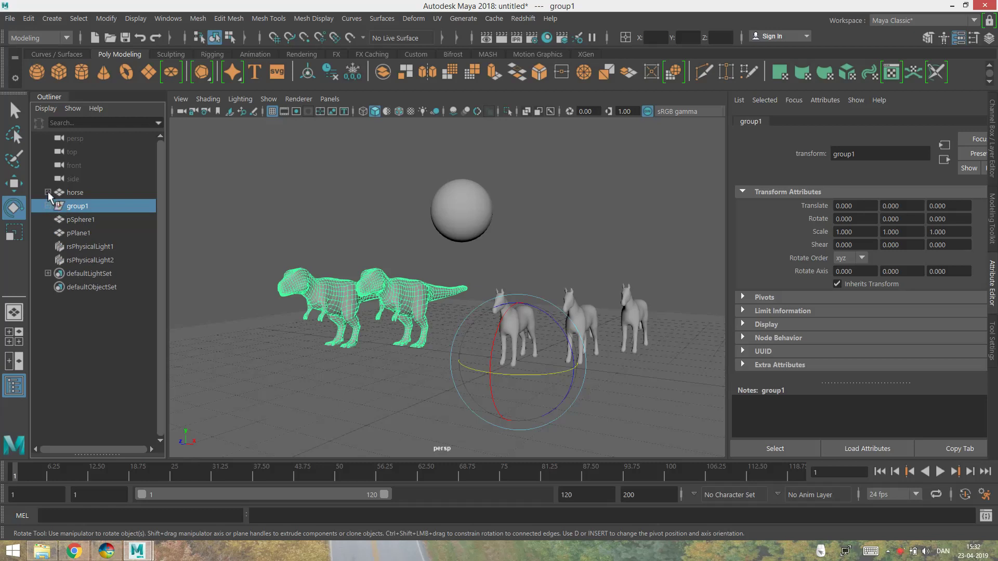
pyautogui.click(47, 192)
pyautogui.click(92, 218)
pyautogui.click(81, 205)
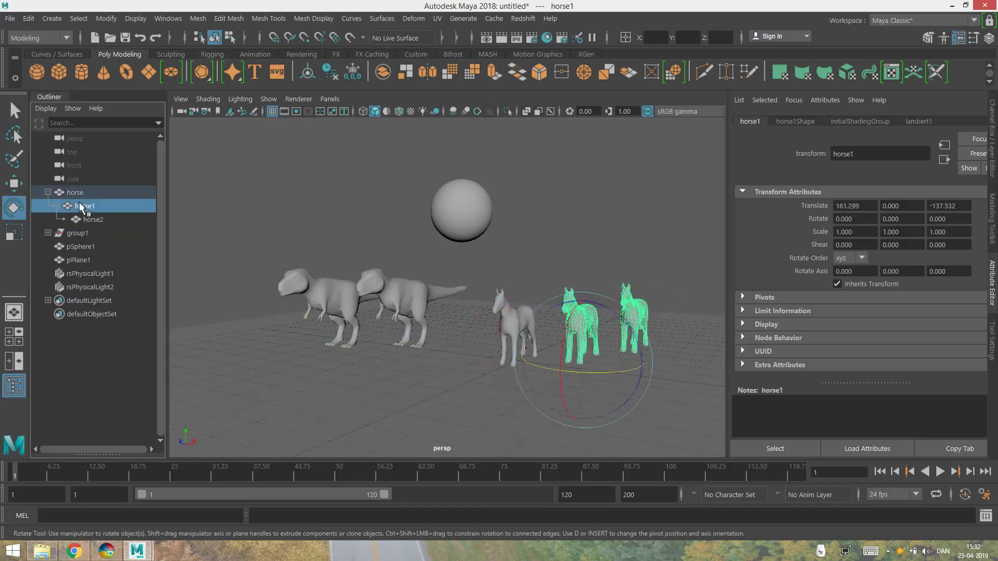
pyautogui.click(74, 193)
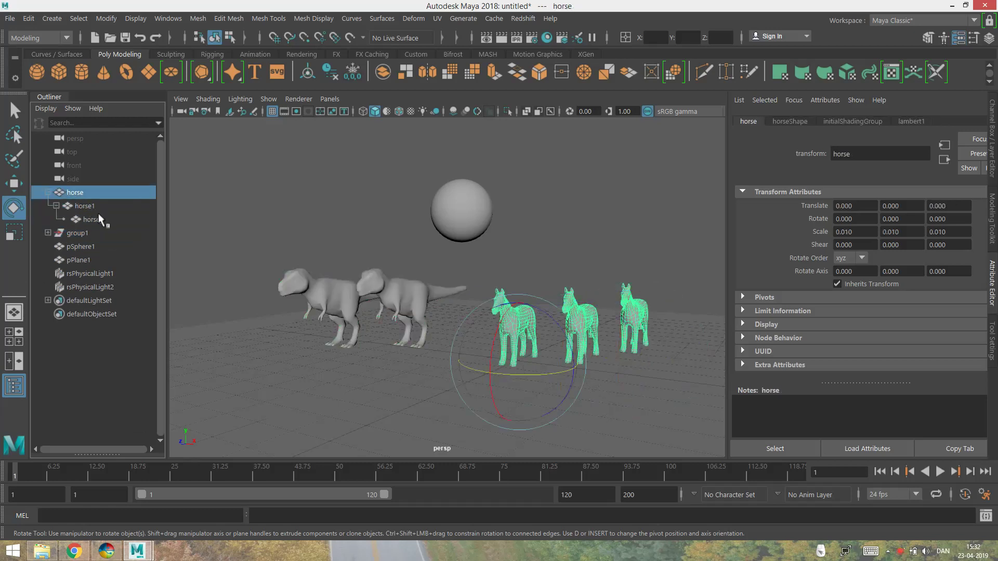
pyautogui.click(46, 192)
pyautogui.click(95, 304)
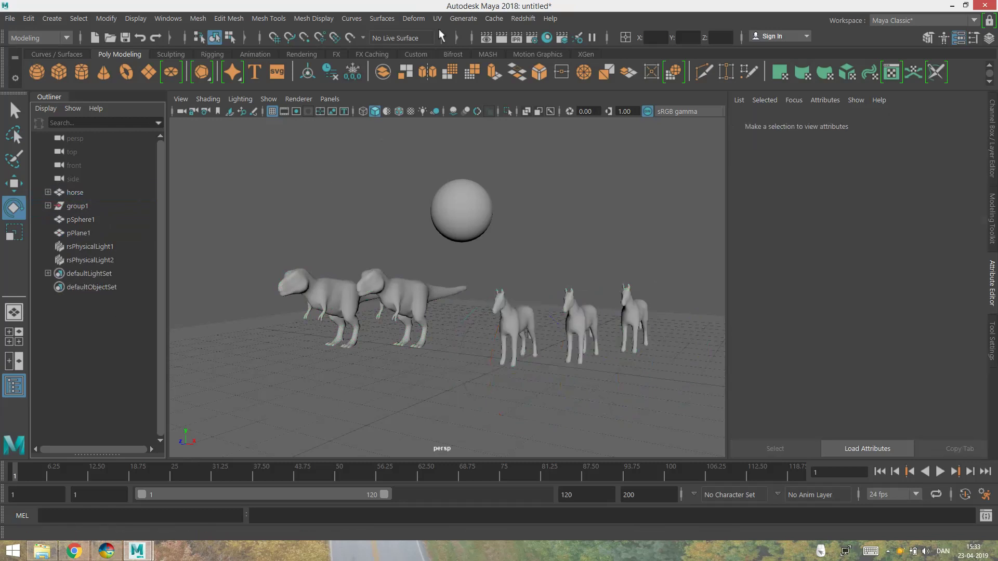
# Start a Redshift IPR render, zoom the Render View to 125% and move it right.
pyautogui.click(523, 18)
pyautogui.click(541, 69)
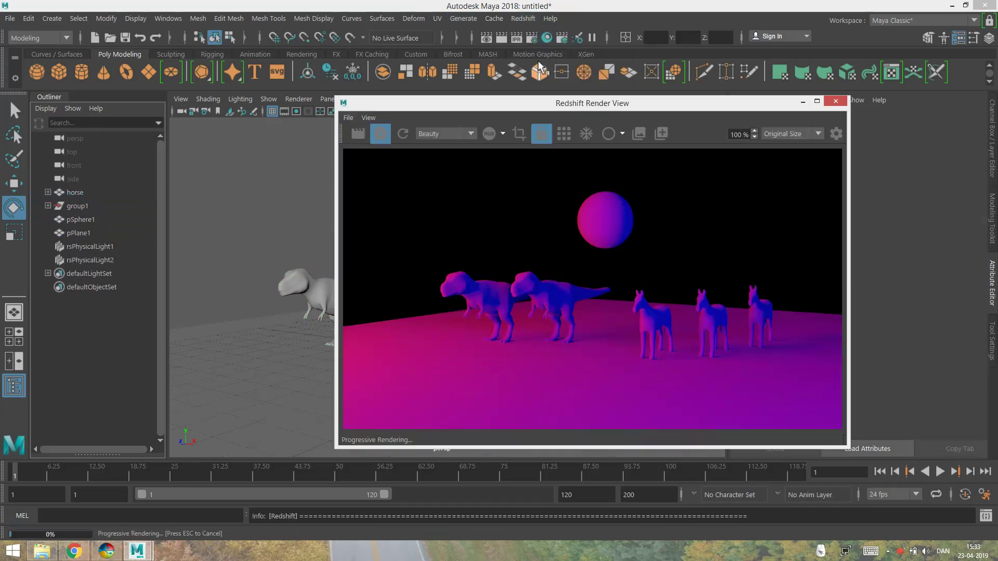
pyautogui.scroll(1, 655, 283)
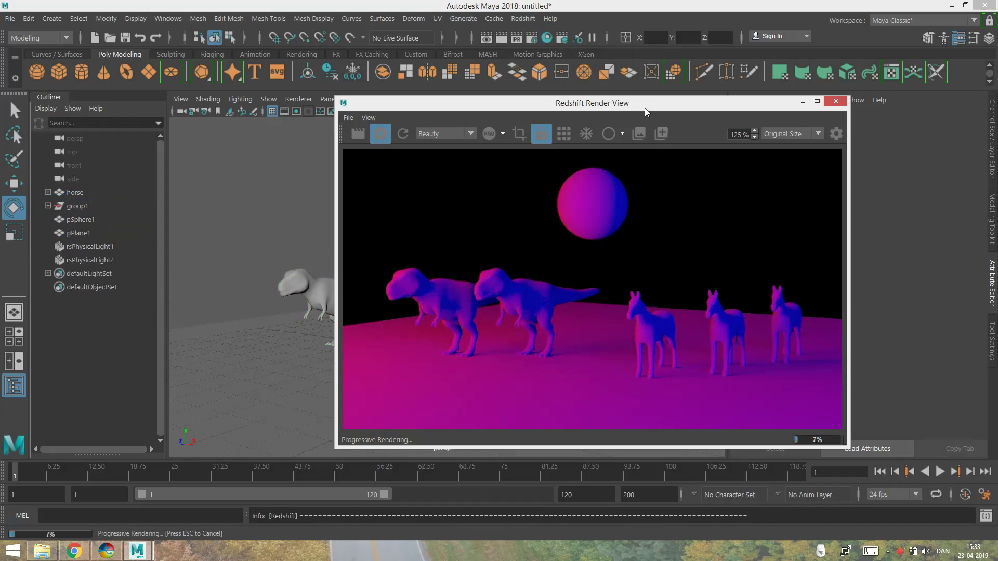
pyautogui.moveTo(644, 107); pyautogui.dragTo(779, 115)
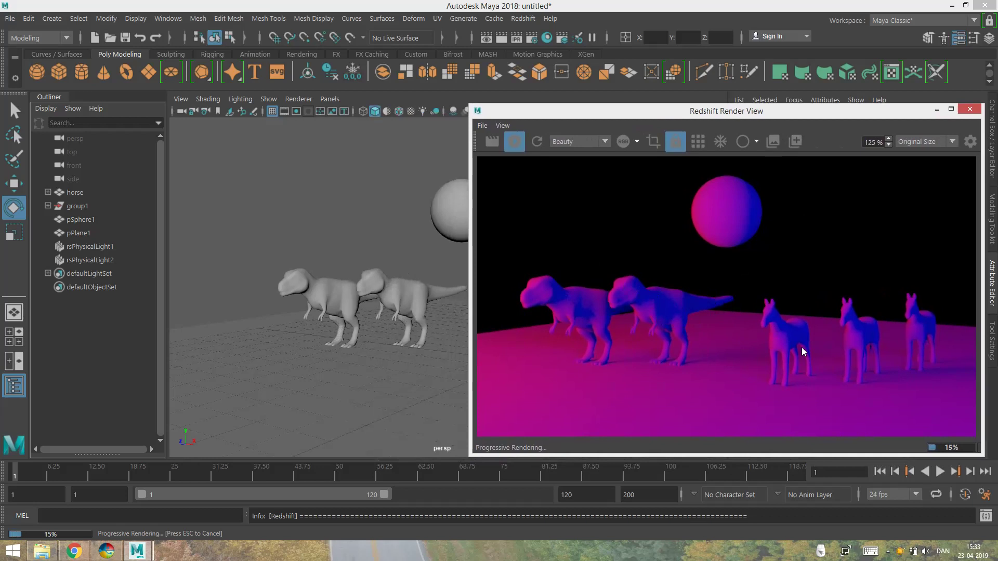
pyautogui.click(103, 328)
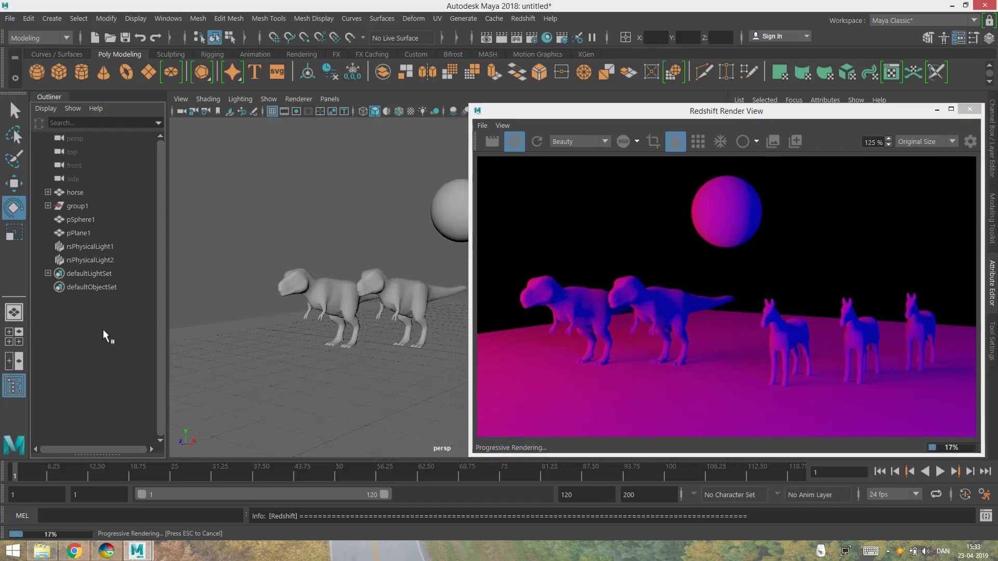
# Open the Light-Centric Light Linking editor and select rsPhysicalLight1 in Light Sources.
pyautogui.click(165, 20)
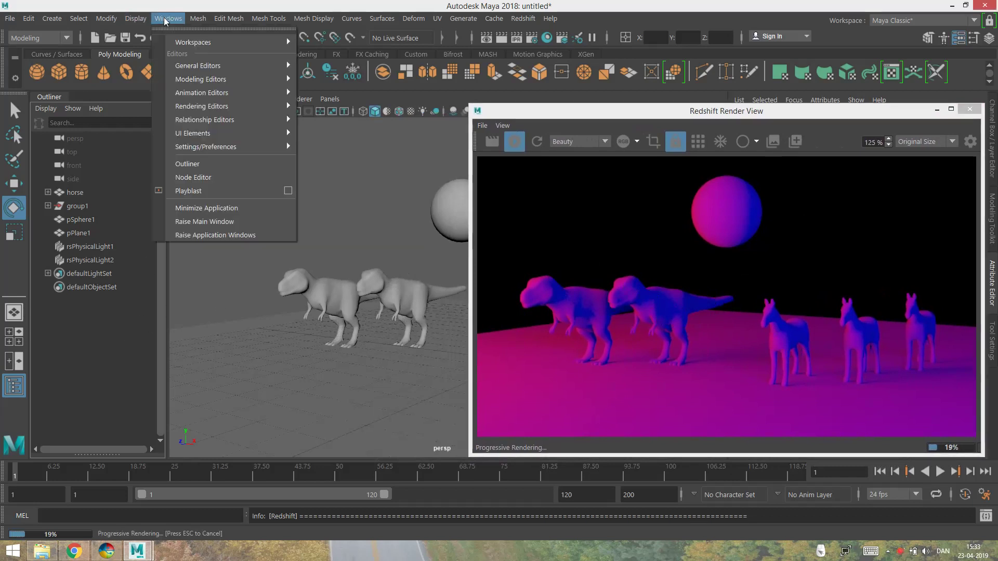
pyautogui.click(87, 345)
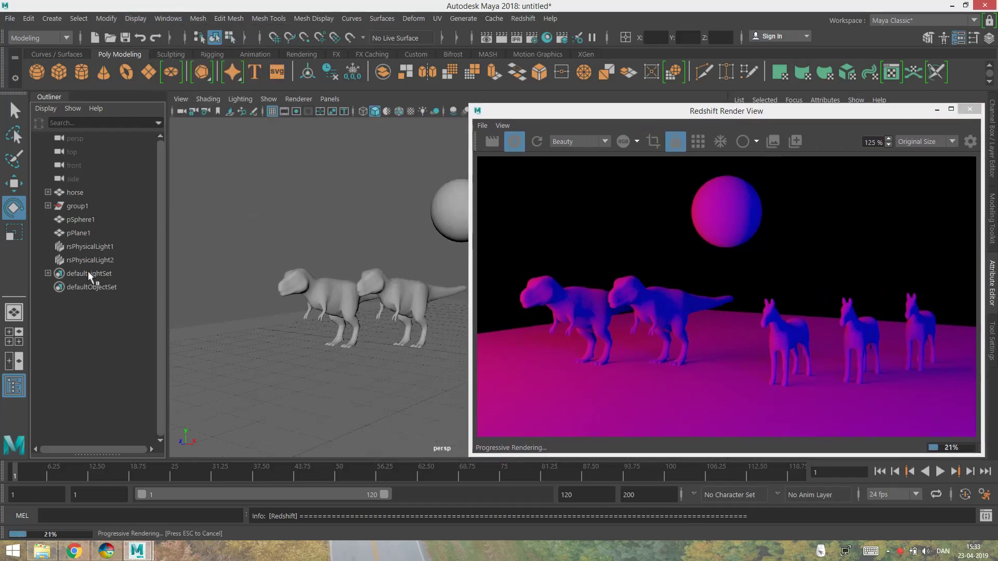
pyautogui.click(173, 20)
pyautogui.moveTo(244, 119)
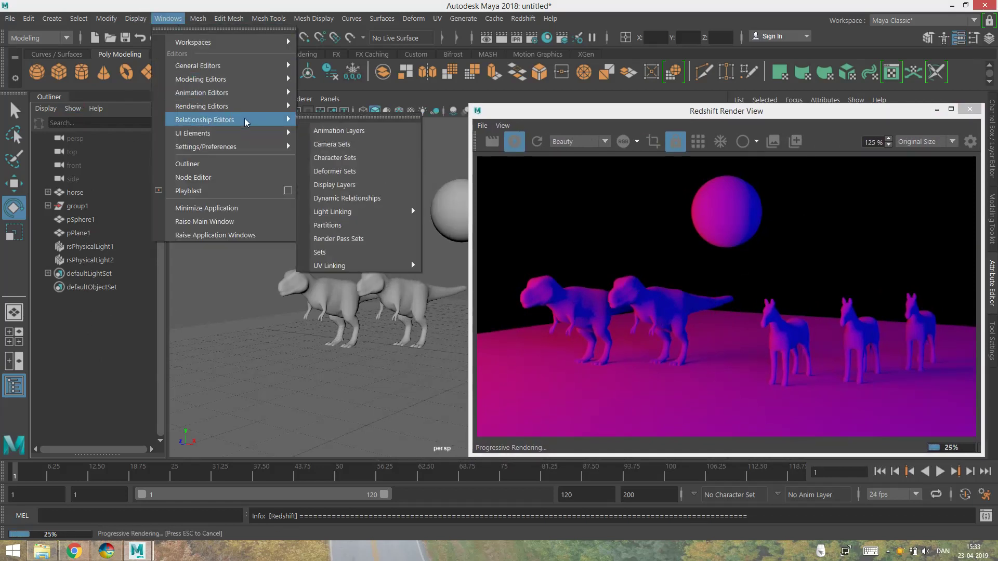
pyautogui.moveTo(390, 211)
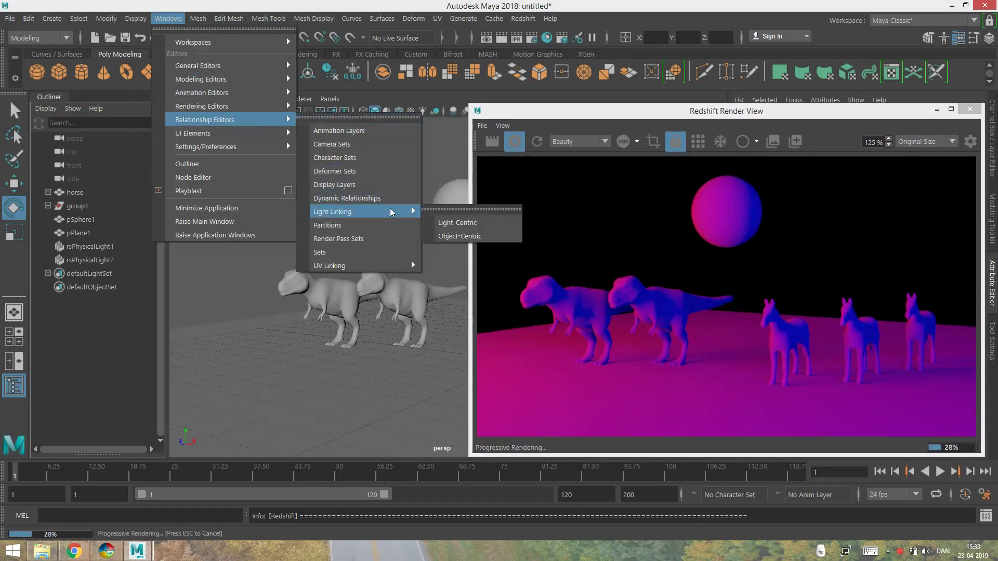
pyautogui.click(461, 222)
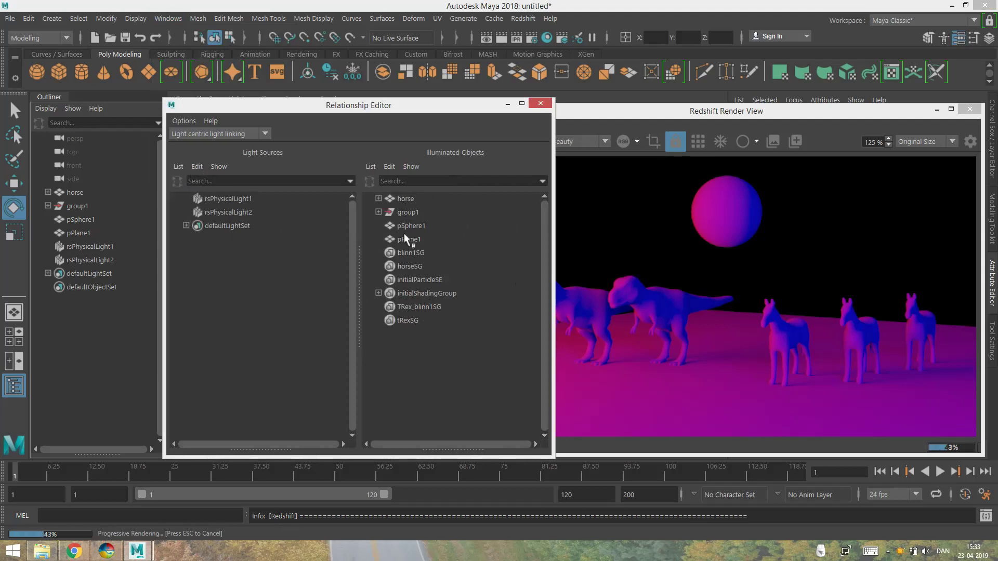
pyautogui.click(238, 198)
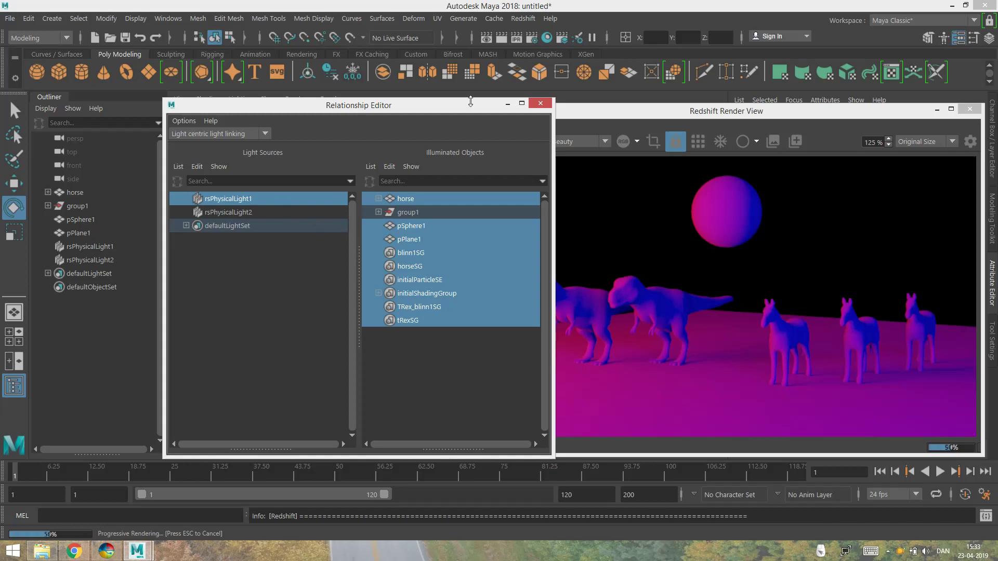
# Unlink rsPhysicalLight1 from all illuminated objects, including the dinosaur group1.
pyautogui.moveTo(469, 106); pyautogui.dragTo(410, 109)
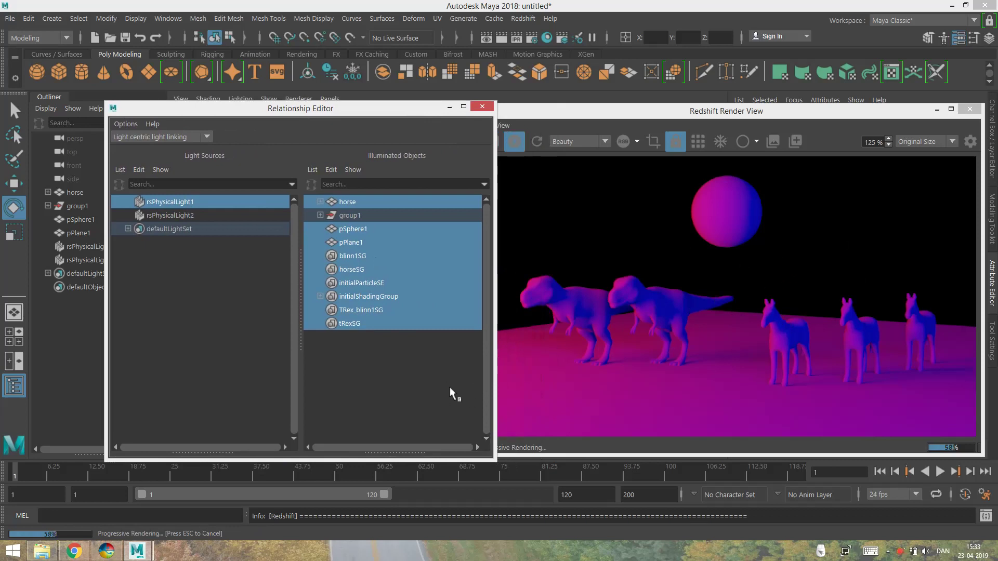
pyautogui.click(447, 415)
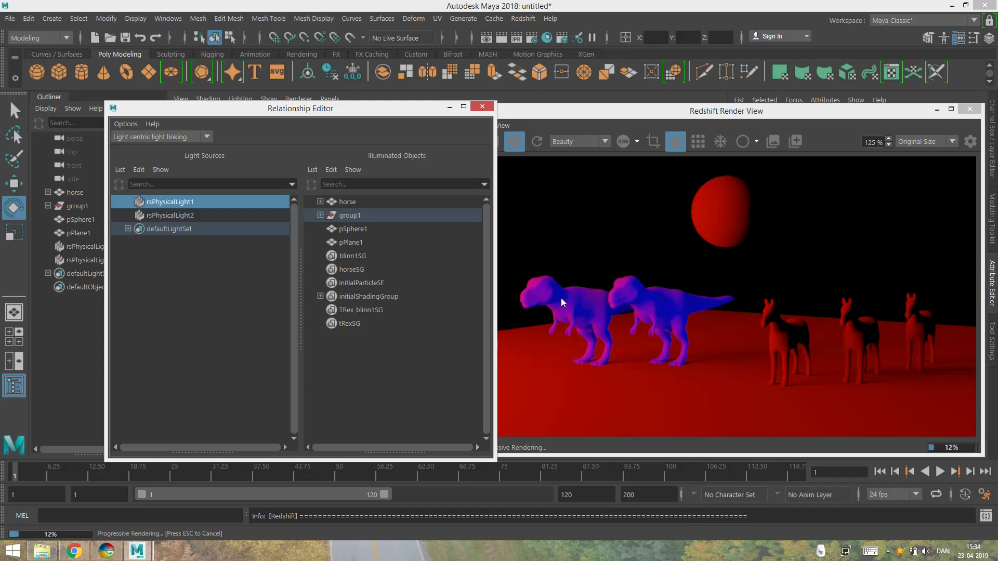
pyautogui.click(363, 216)
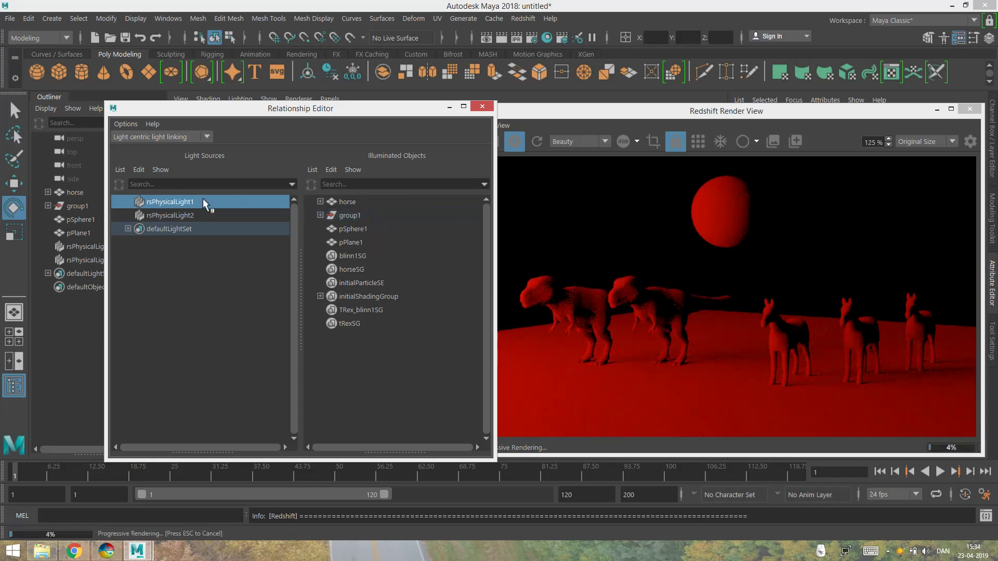
pyautogui.click(350, 200)
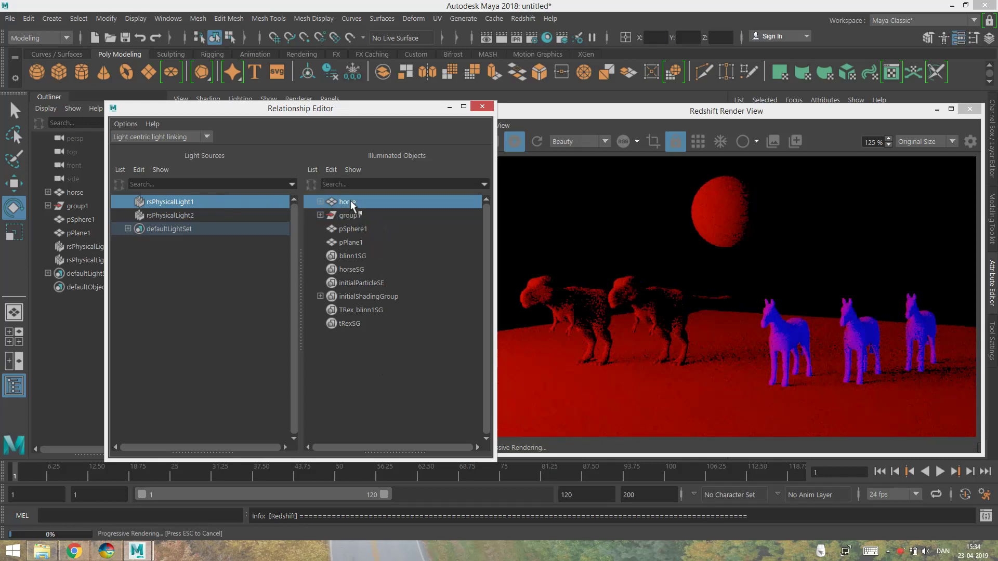
pyautogui.click(352, 216)
pyautogui.click(354, 229)
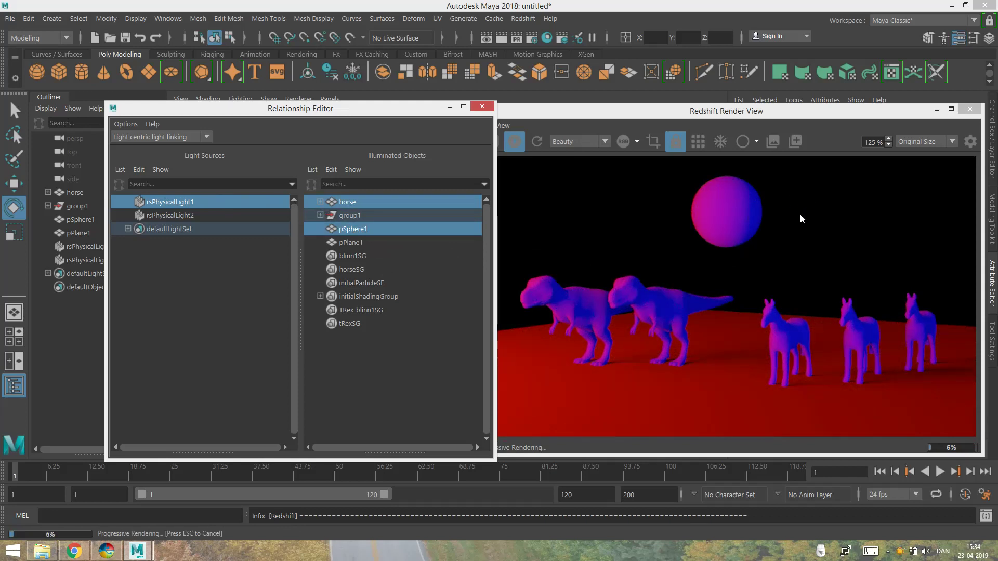
pyautogui.click(361, 227)
pyautogui.click(357, 213)
pyautogui.click(354, 202)
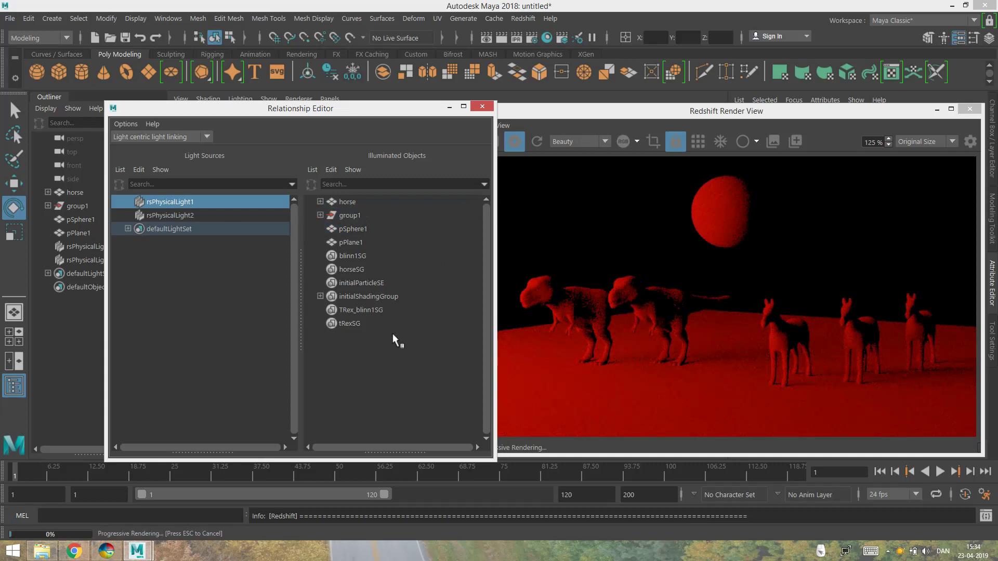
pyautogui.click(363, 227)
pyautogui.click(363, 227)
pyautogui.click(347, 213)
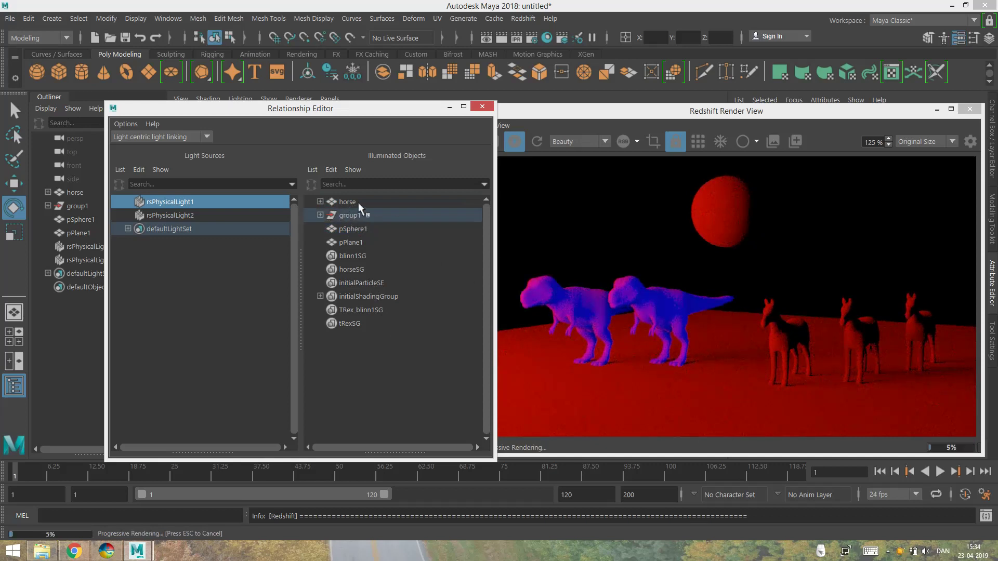
pyautogui.click(353, 215)
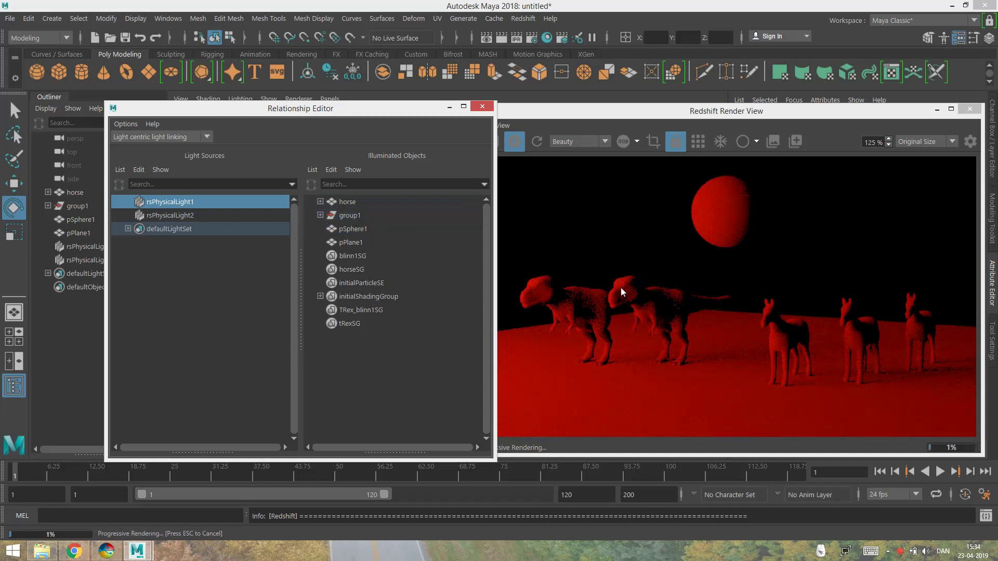
# Expand group1 and link only the tRex dinosaur to rsPhysicalLight1.
pyautogui.click(321, 214)
pyautogui.click(351, 228)
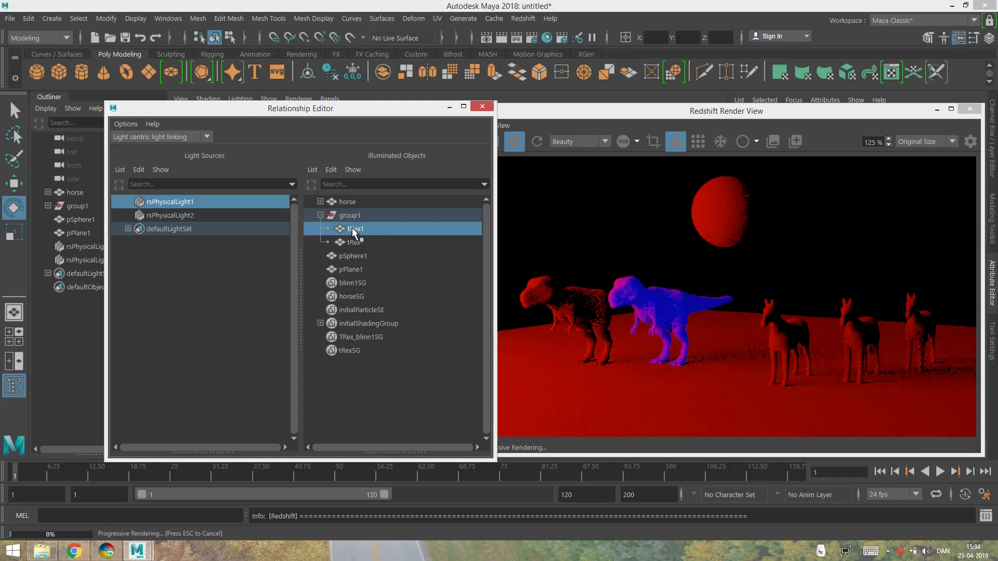
pyautogui.click(351, 230)
pyautogui.click(353, 242)
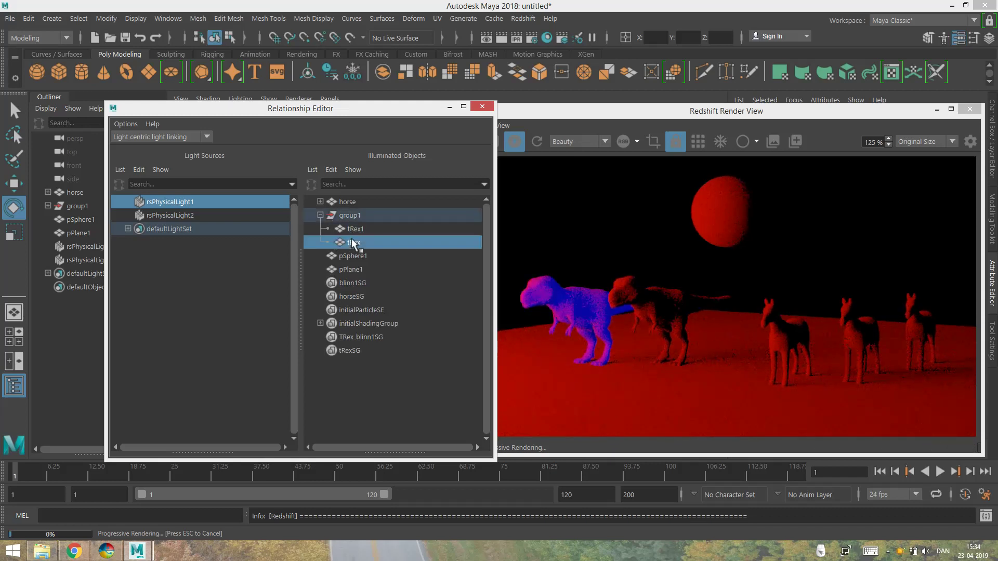
pyautogui.click(320, 215)
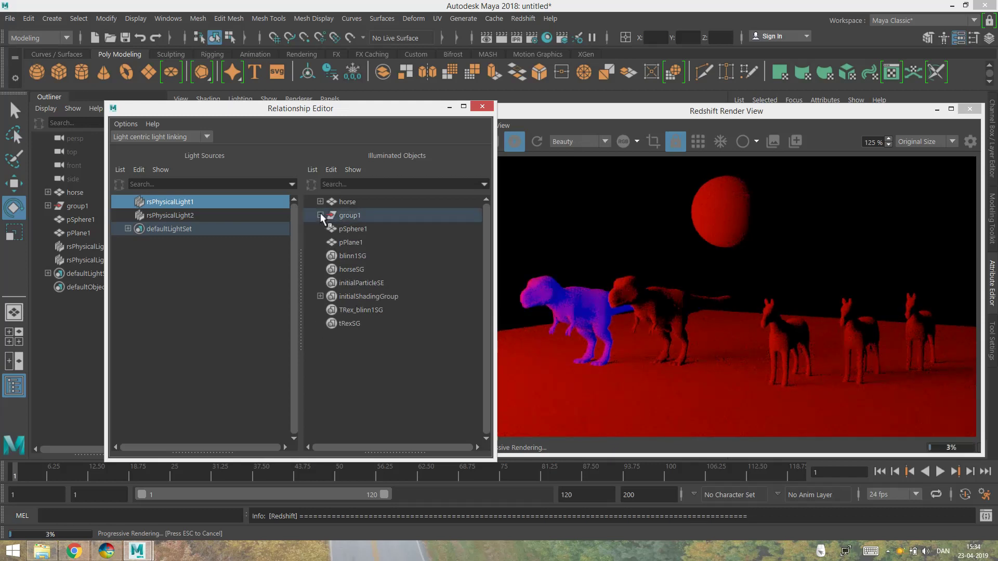
# Test linking horse, horse1 and horse2, leaving all horses unlinked from rsPhysicalLight1.
pyautogui.click(320, 201)
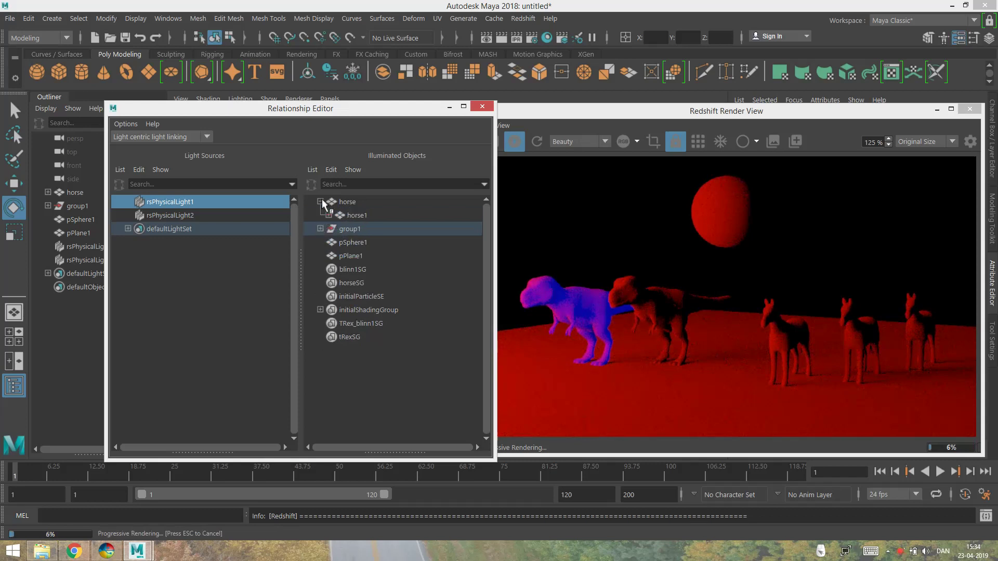
pyautogui.click(329, 215)
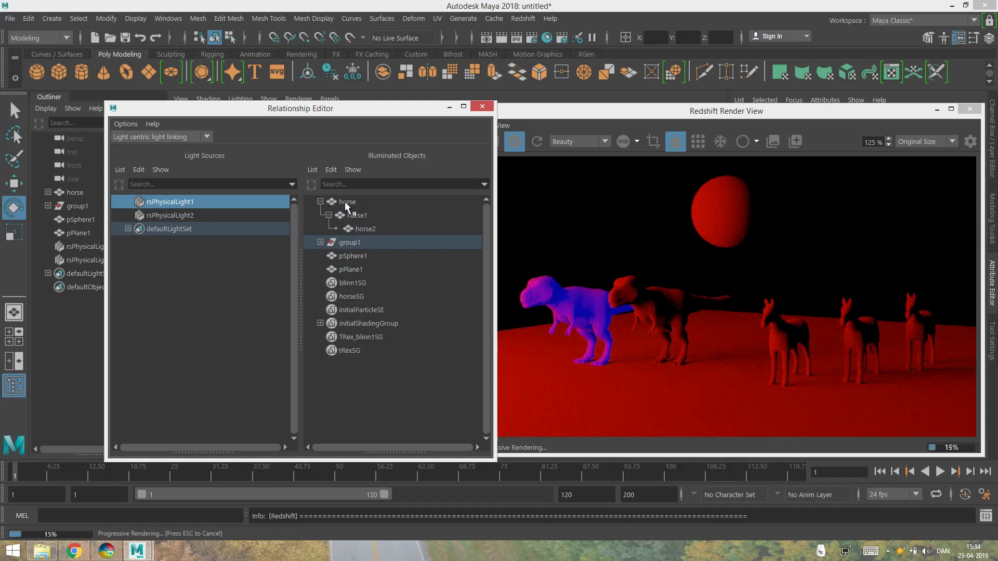
pyautogui.click(345, 201)
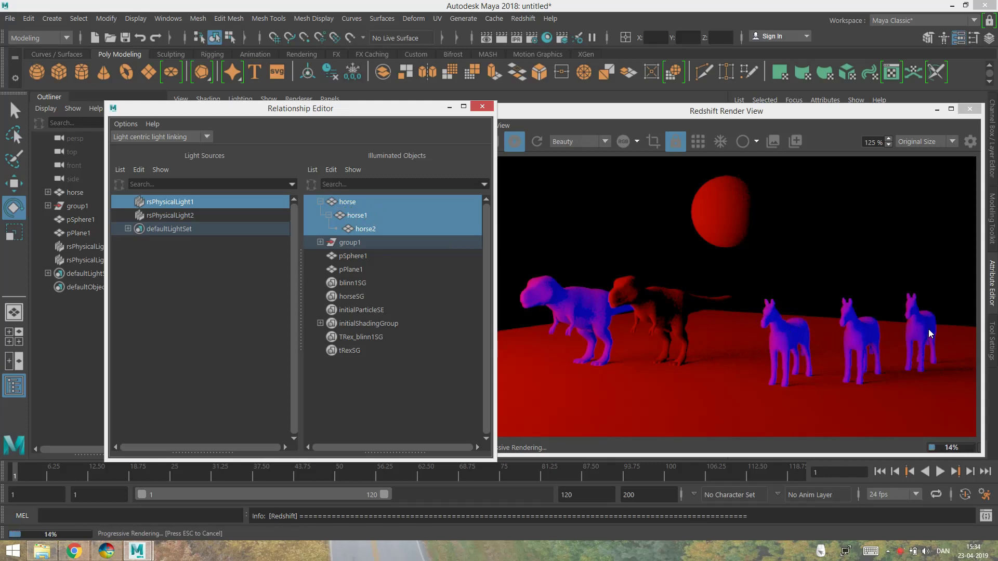
pyautogui.click(347, 197)
pyautogui.click(368, 229)
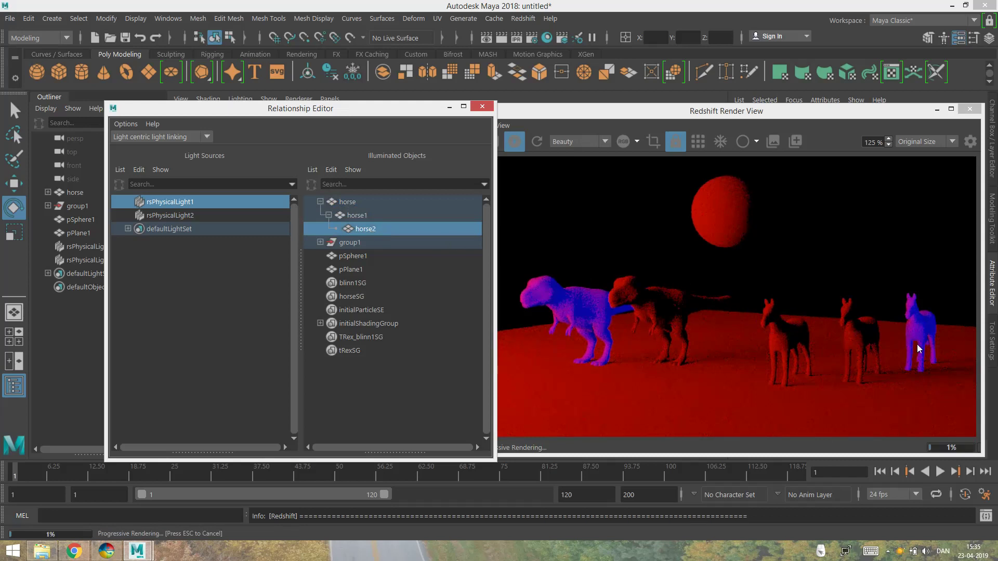
pyautogui.click(376, 228)
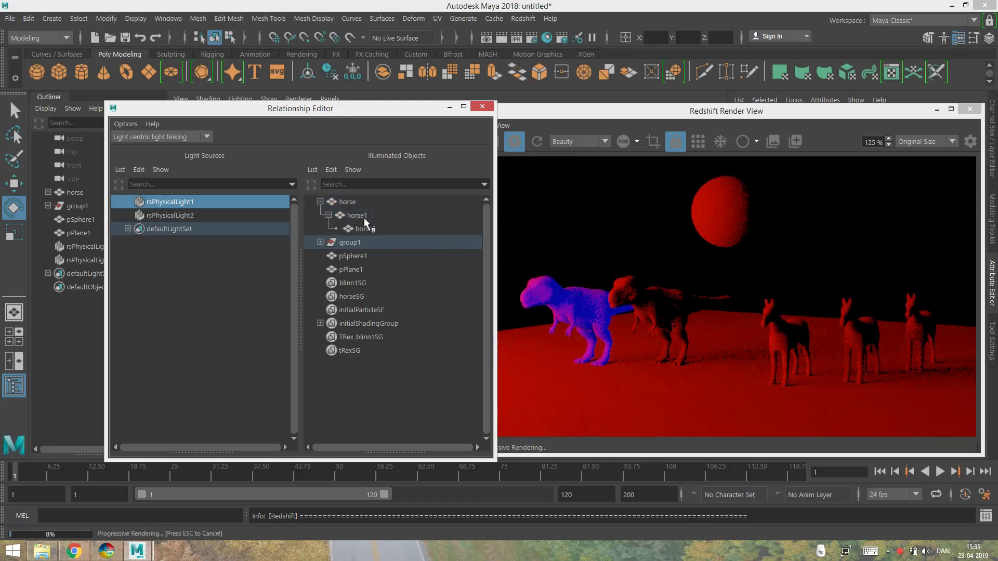
pyautogui.click(364, 216)
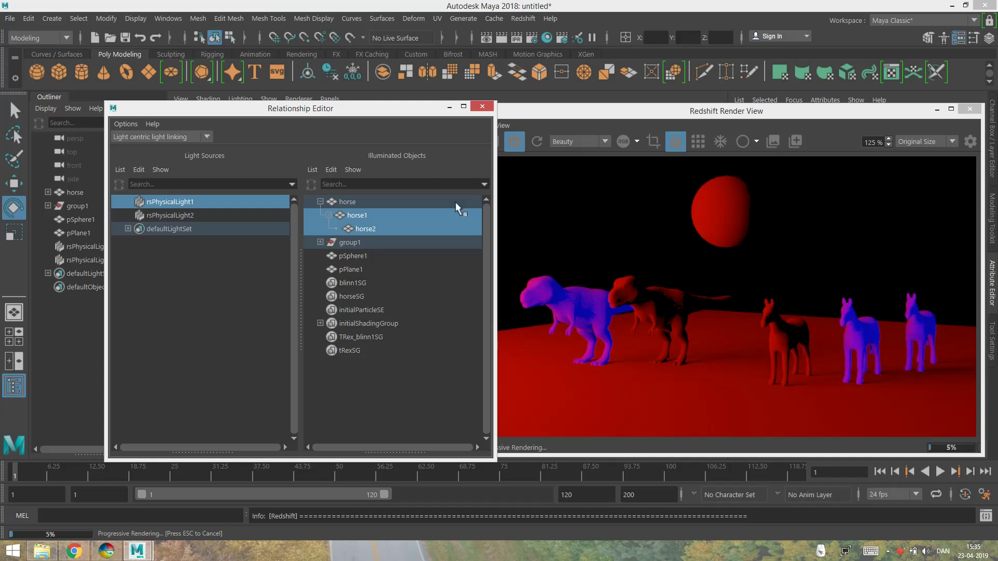
pyautogui.click(350, 202)
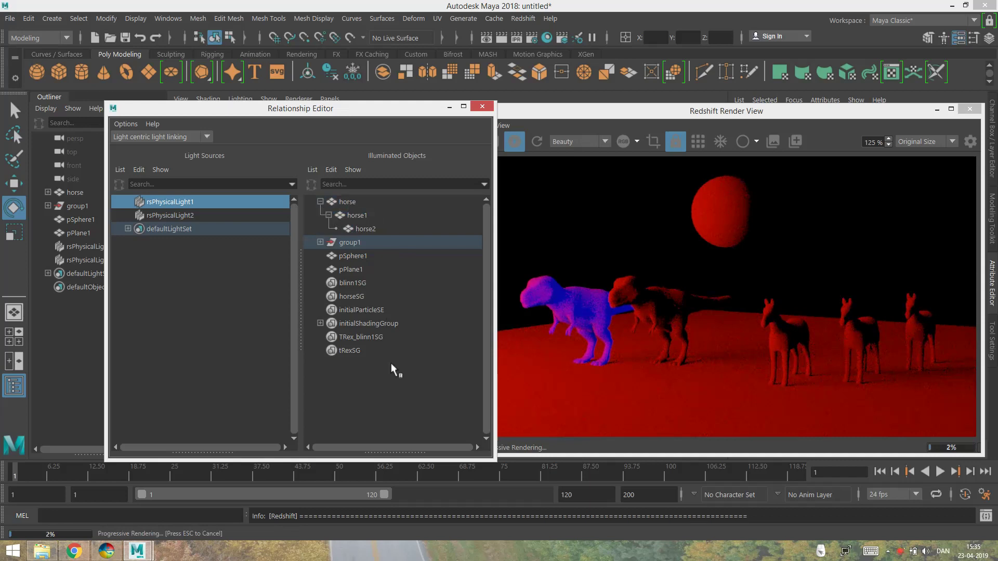
# Show shape nodes in Illuminated Objects and link horse, horse1 and horse2 to rsPhysicalLight1.
pyautogui.rightClick(401, 397)
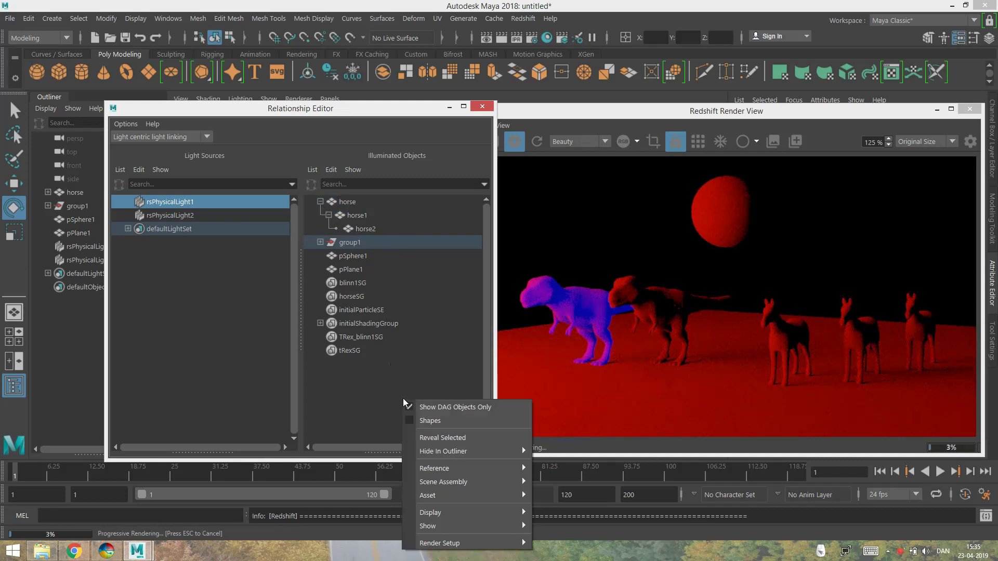
pyautogui.click(444, 422)
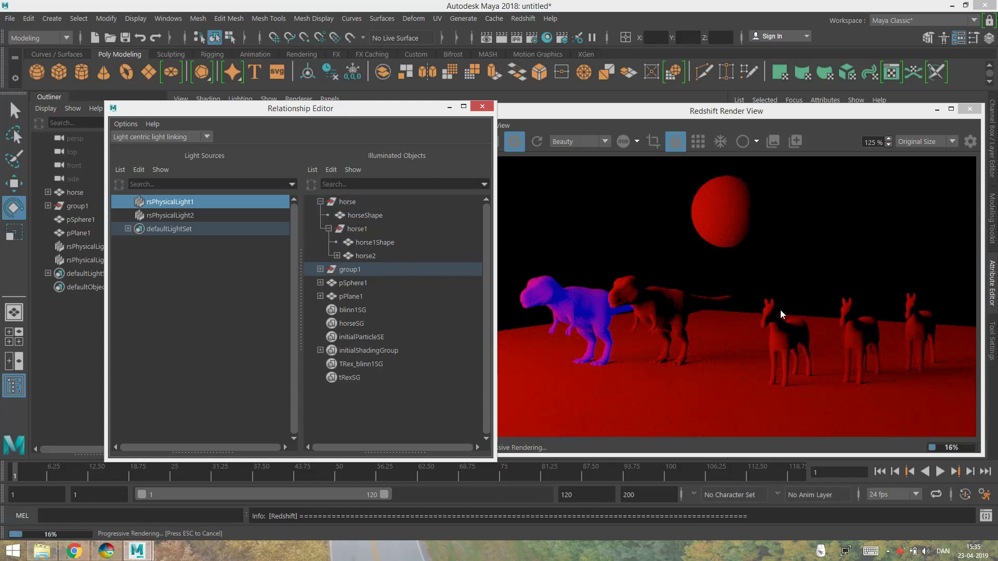
pyautogui.click(357, 213)
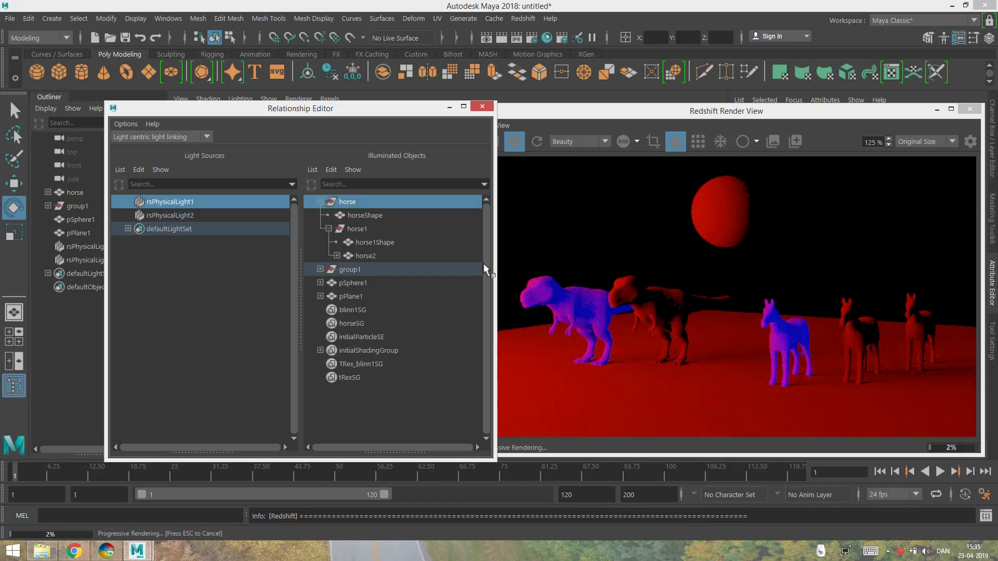
pyautogui.click(366, 242)
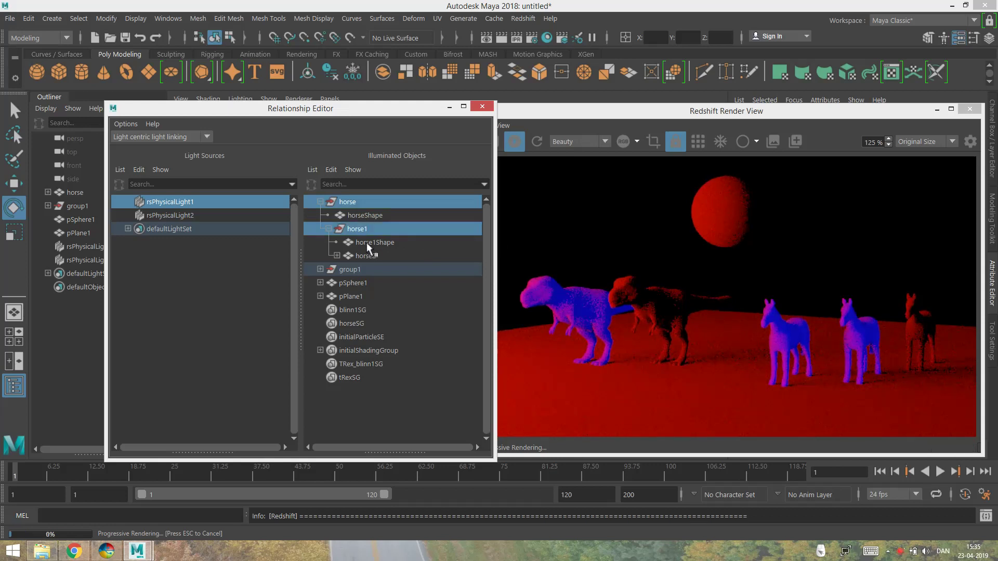
pyautogui.click(337, 255)
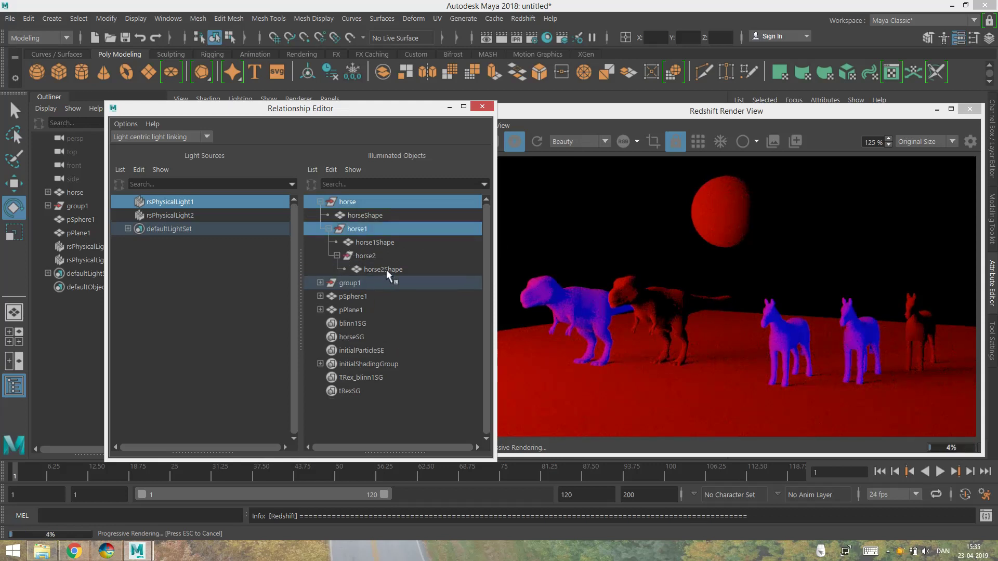
pyautogui.click(386, 269)
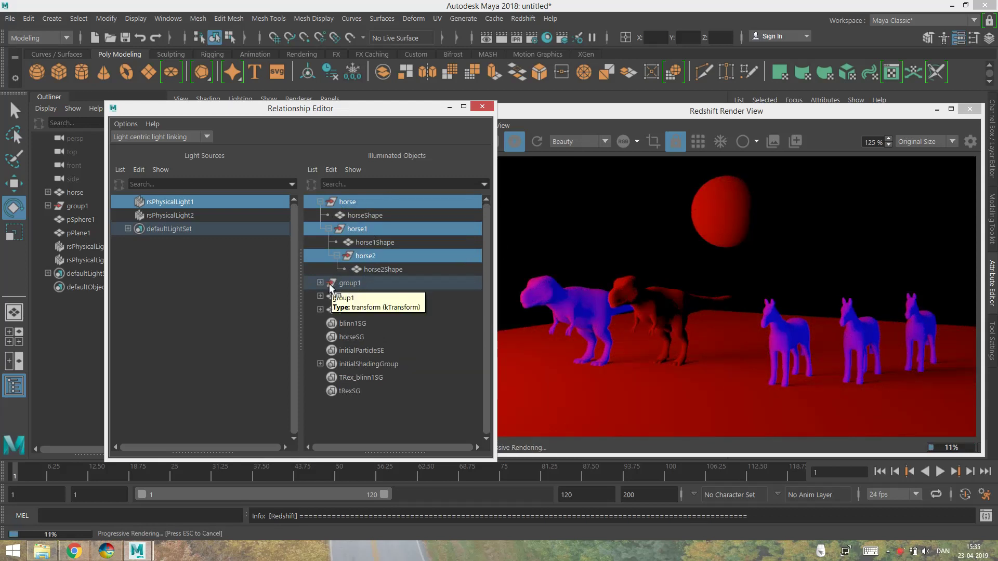
pyautogui.click(320, 202)
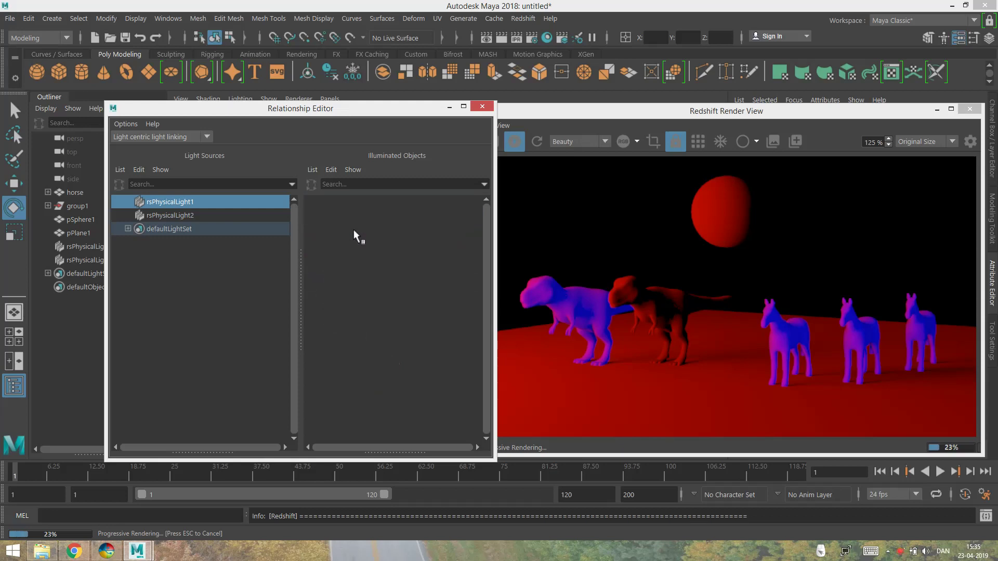
# Link pSphere1 to rsPhysicalLight1, then unlink it and the horses again.
pyautogui.click(353, 229)
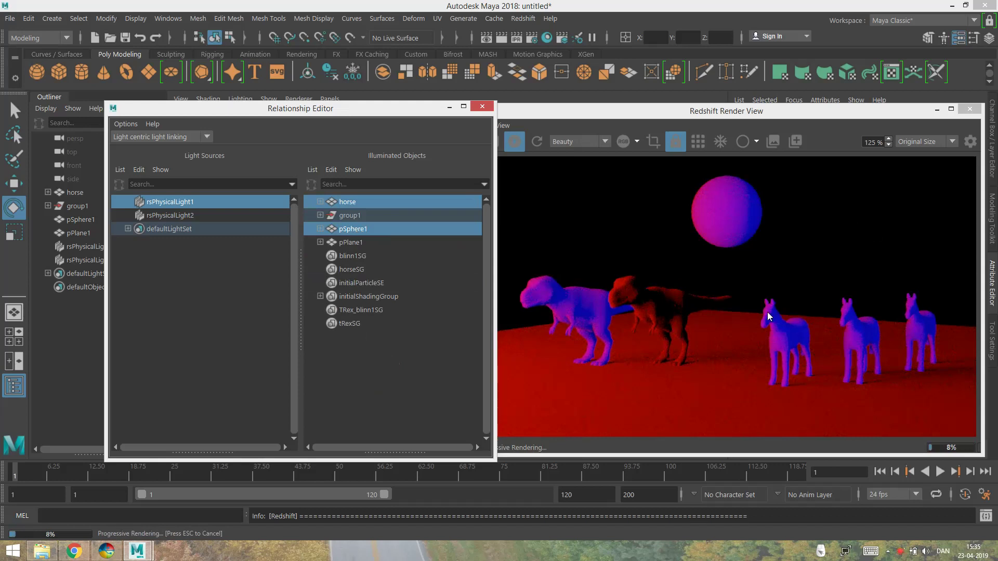
pyautogui.click(441, 368)
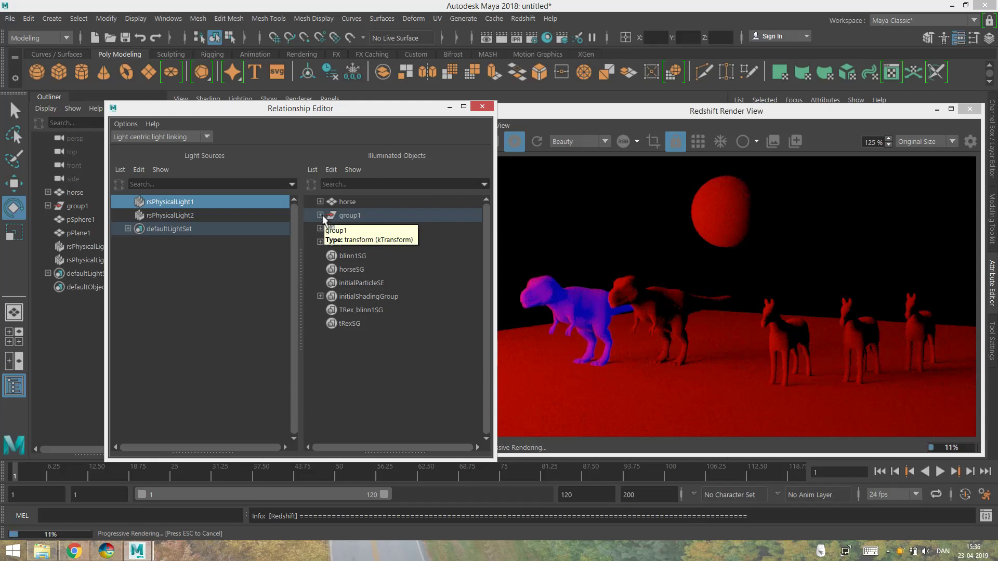
# Rearrange the editor and render windows, then link tRex and tRex1 in group1 to rsPhysicalLight1.
pyautogui.moveTo(416, 108); pyautogui.dragTo(791, 213)
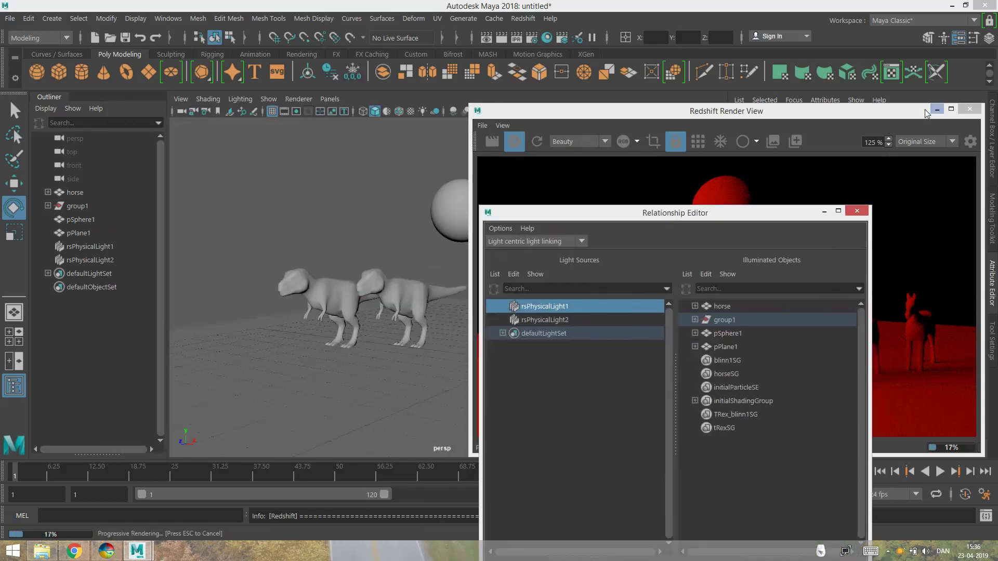
pyautogui.moveTo(896, 116); pyautogui.dragTo(454, 371)
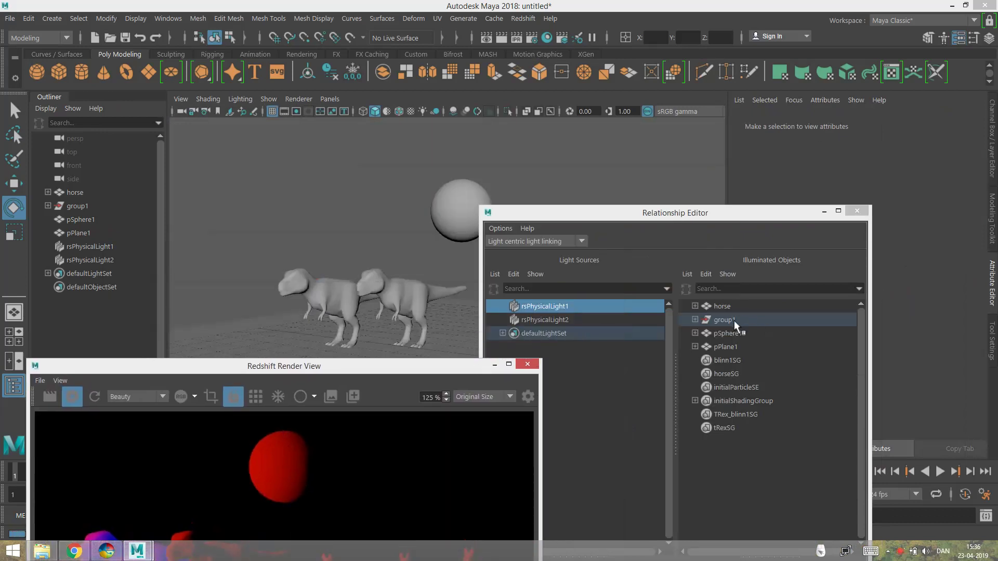
pyautogui.click(698, 318)
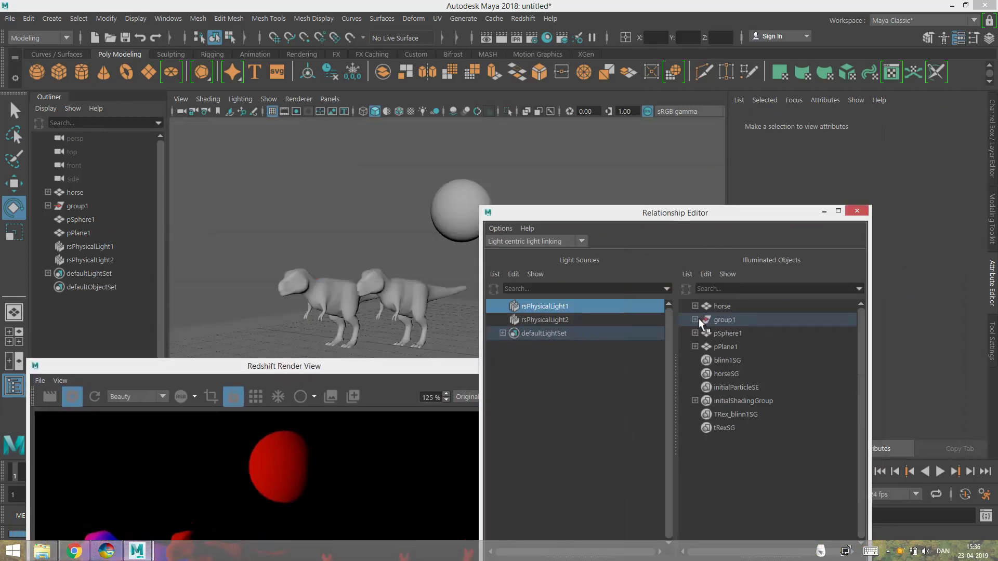
pyautogui.click(695, 320)
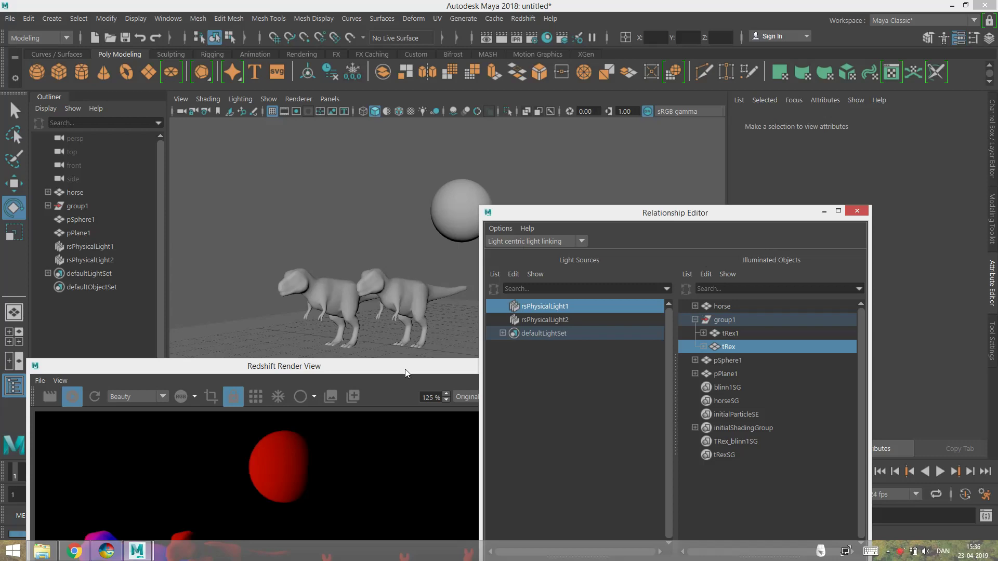
pyautogui.moveTo(405, 372); pyautogui.dragTo(354, 122)
pyautogui.moveTo(697, 216); pyautogui.dragTo(762, 121)
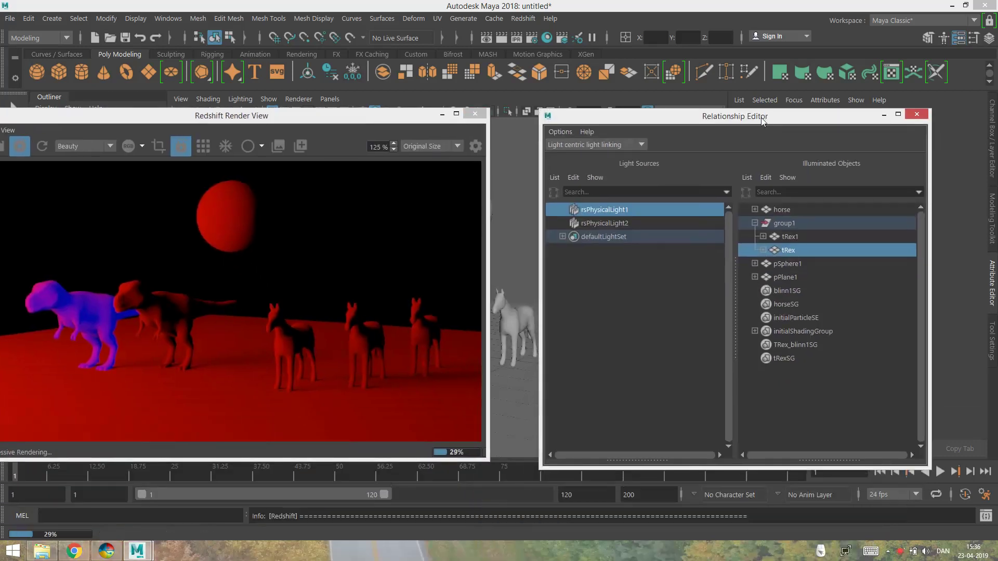
pyautogui.click(793, 252)
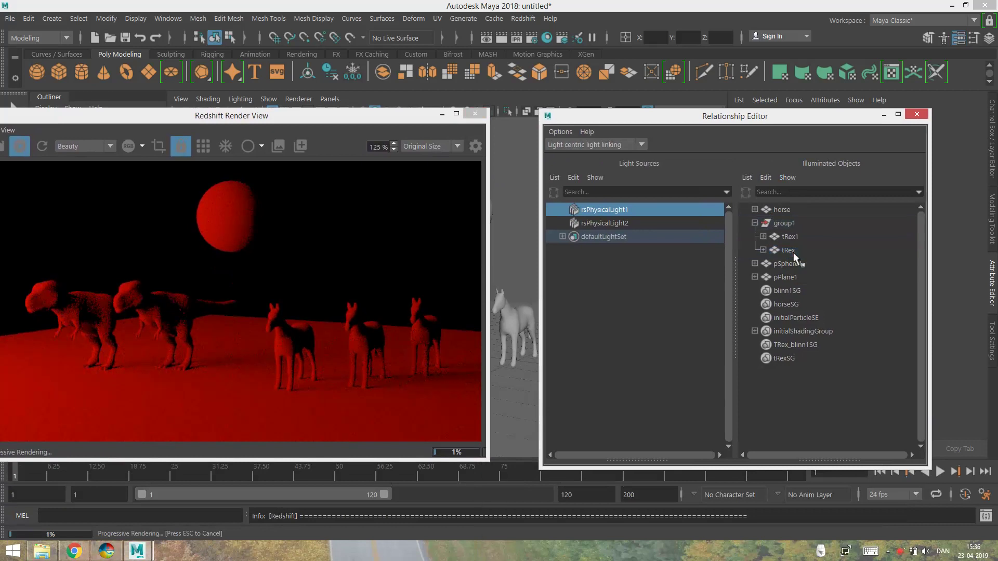
pyautogui.click(794, 250)
pyautogui.click(796, 236)
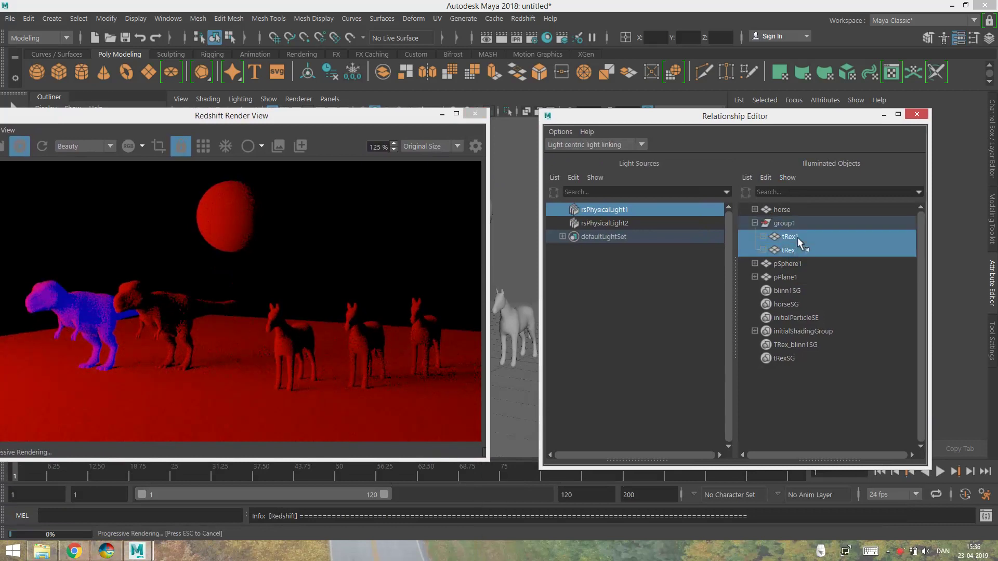
pyautogui.click(754, 223)
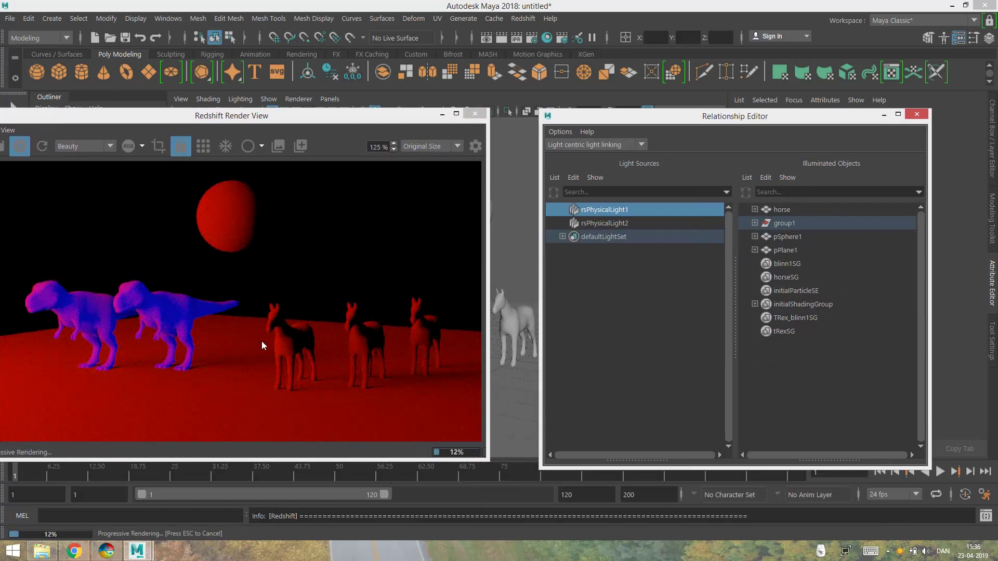
# Select group1 via Select Highlighted, reveal its T-rexes, and unlink them from rsPhysicalLight1.
pyautogui.moveTo(366, 120); pyautogui.dragTo(404, 431)
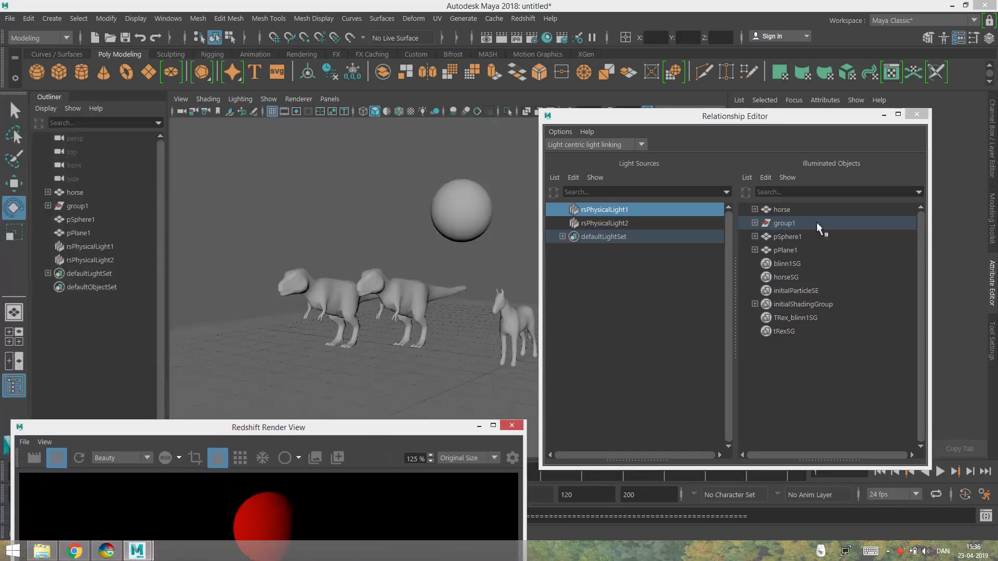
pyautogui.click(773, 178)
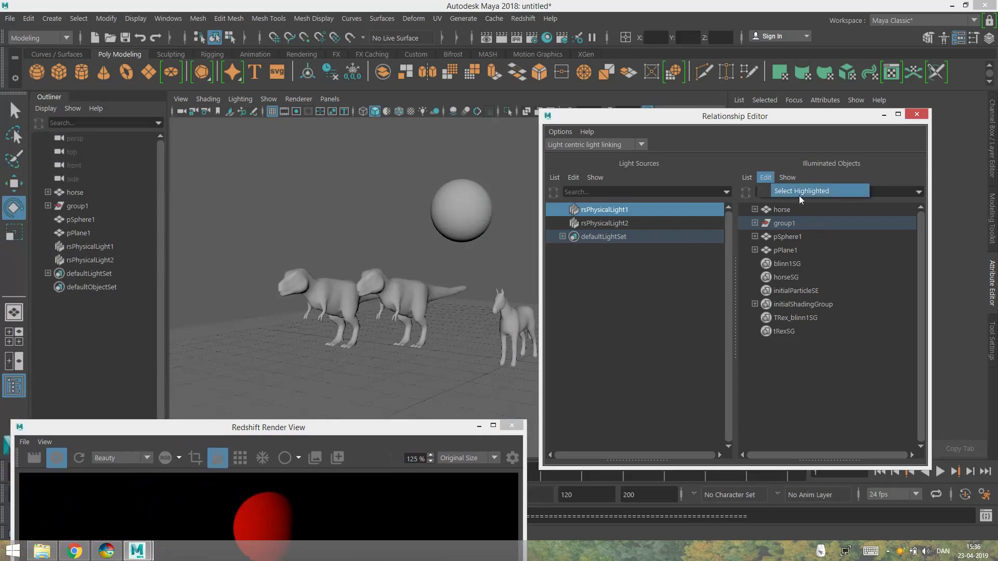
pyautogui.click(815, 193)
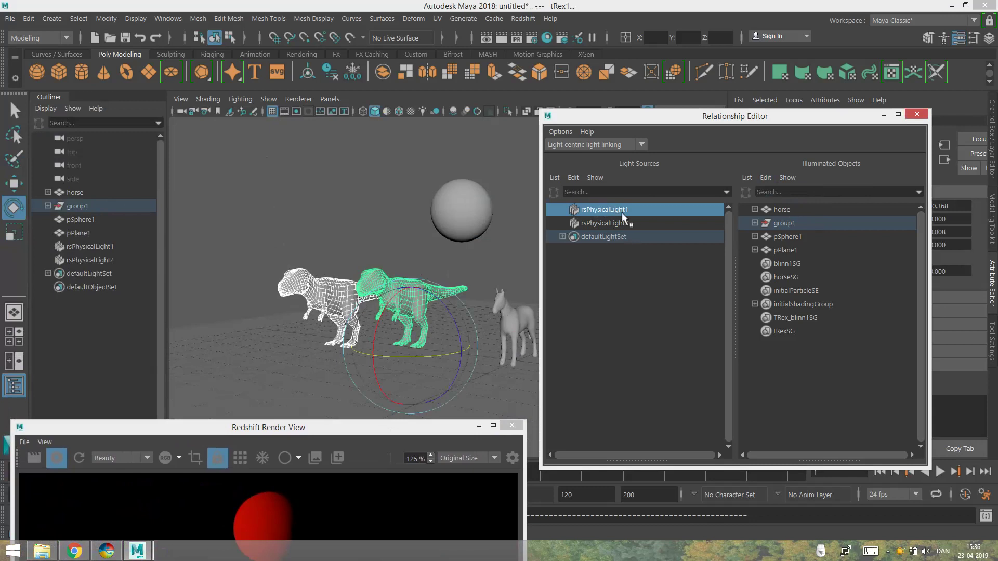
pyautogui.moveTo(430, 431); pyautogui.dragTo(411, 114)
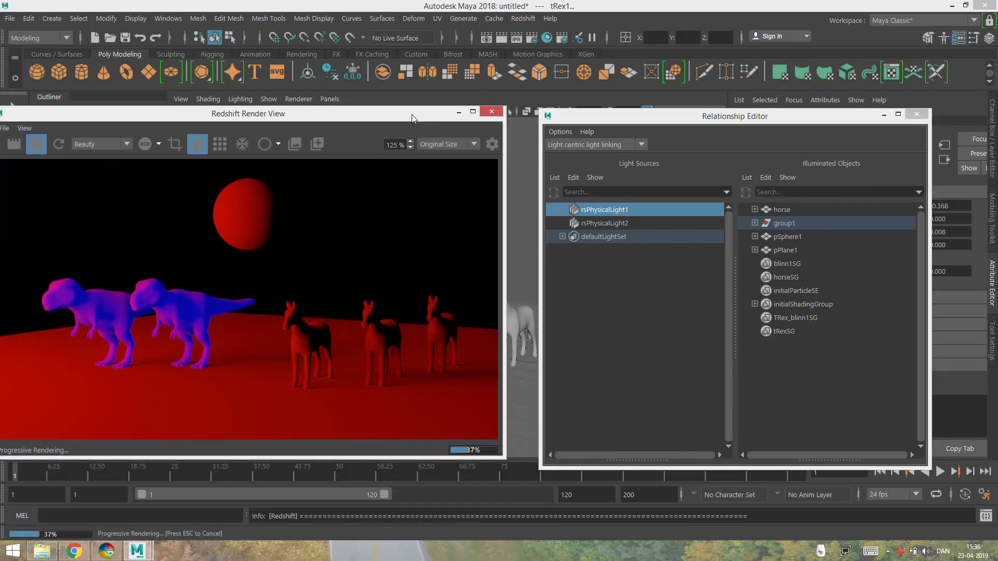
pyautogui.rightClick(831, 366)
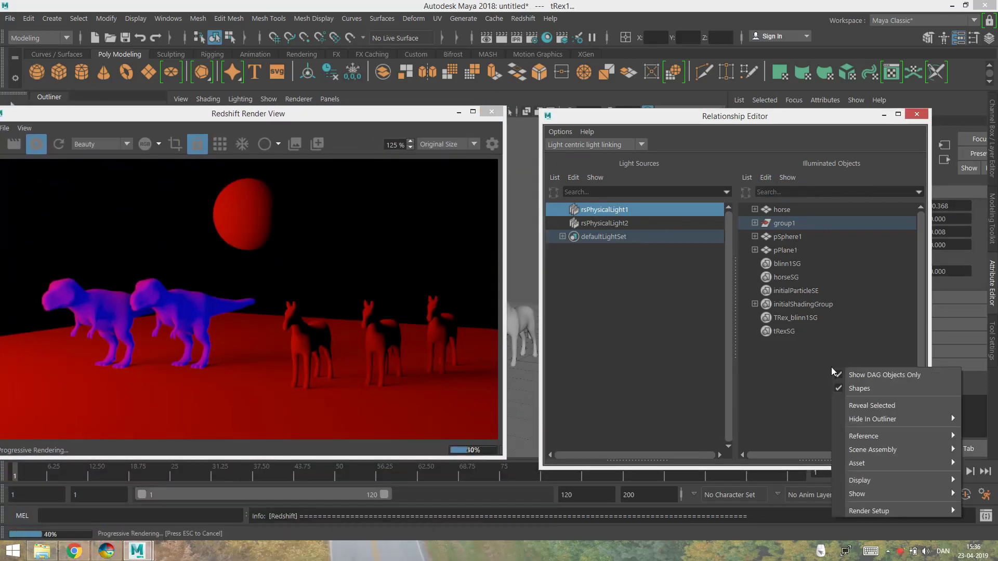
pyautogui.click(899, 407)
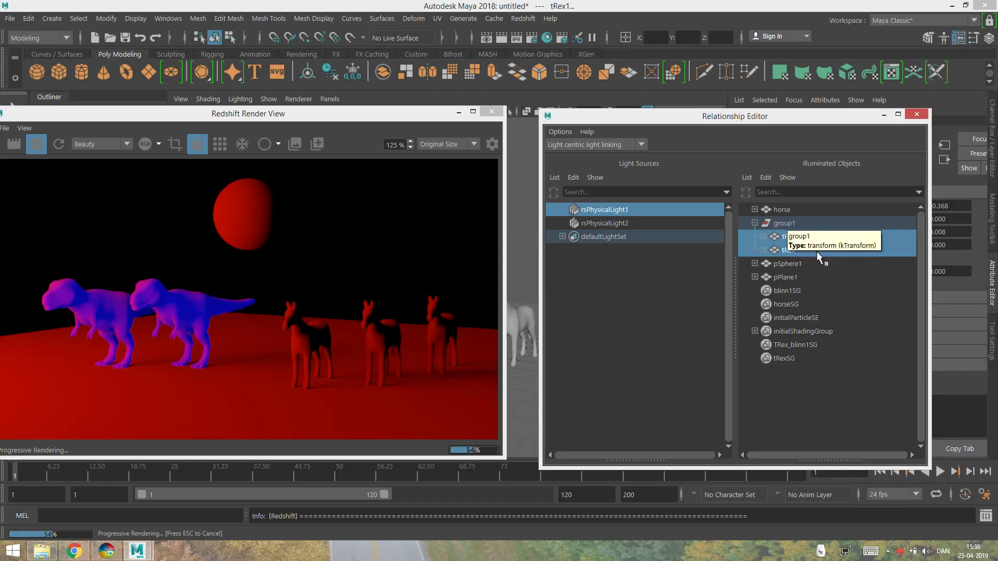
pyautogui.click(903, 434)
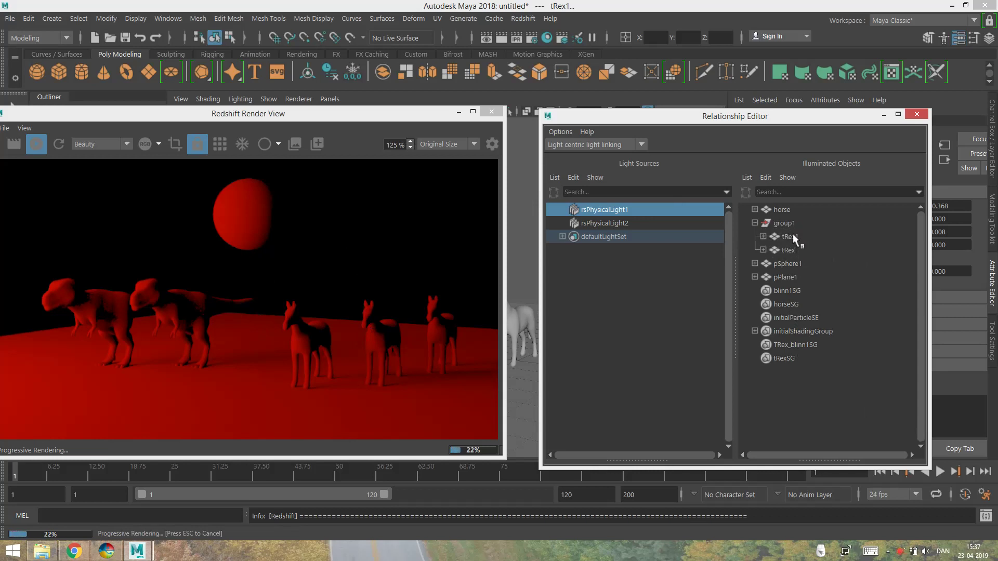
# Link the whole group1 to rsPhysicalLight1 instead of tRex1 alone.
pyautogui.click(793, 237)
pyautogui.click(755, 223)
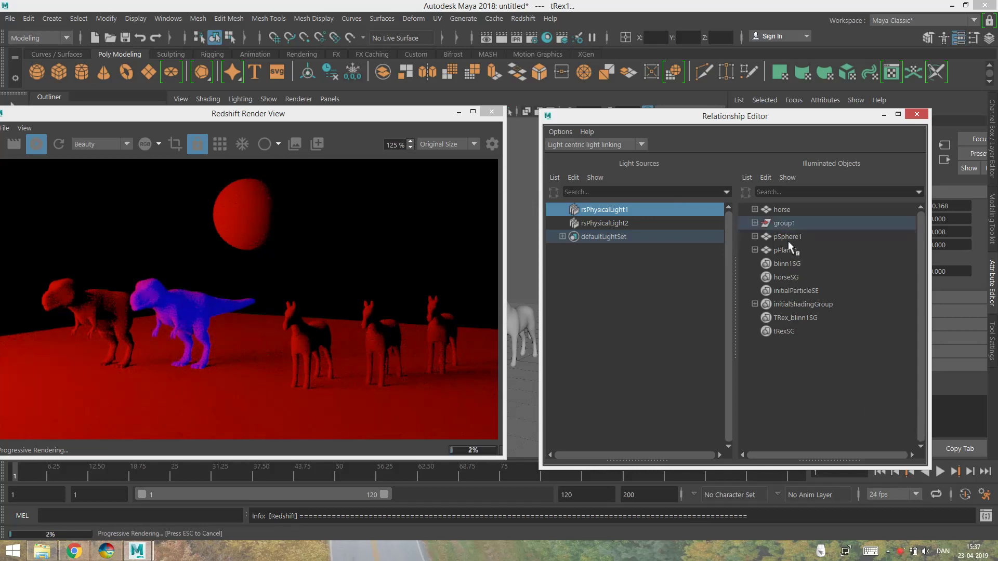
pyautogui.click(754, 223)
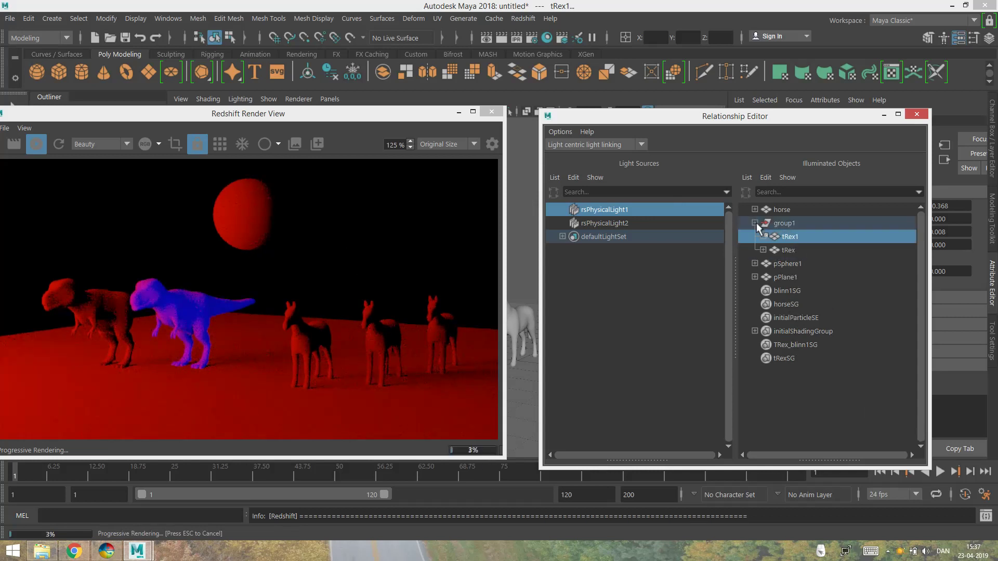
pyautogui.click(783, 236)
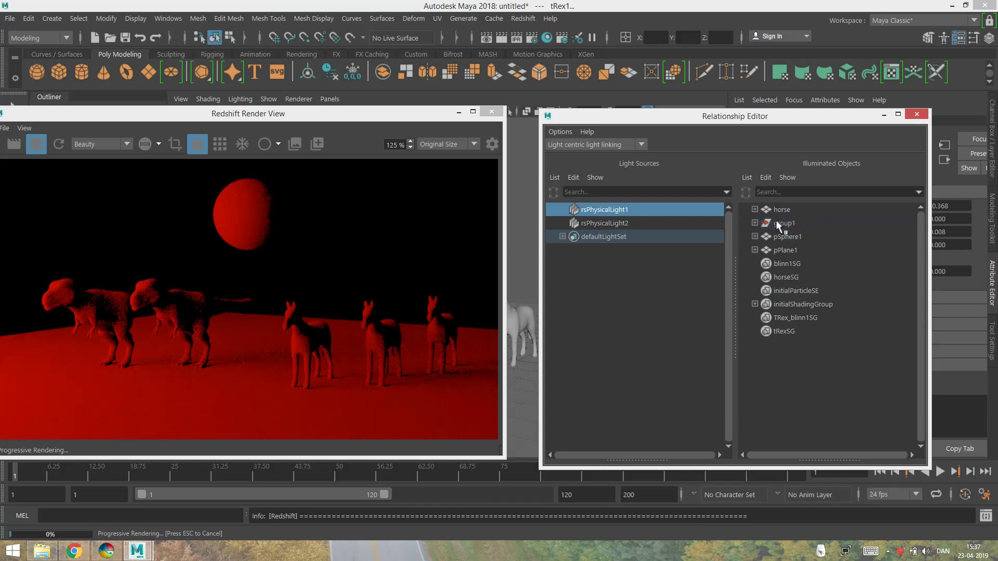
pyautogui.click(777, 222)
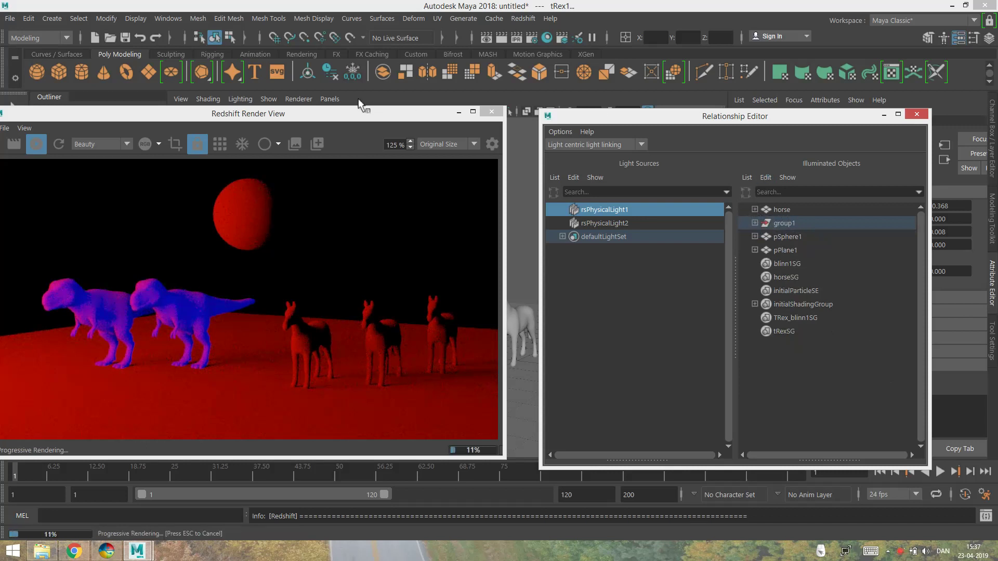
# Reveal group1's T-rex with Reveal Selected and unlink group1 and tRex from rsPhysicalLight1.
pyautogui.moveTo(358, 110); pyautogui.dragTo(365, 288)
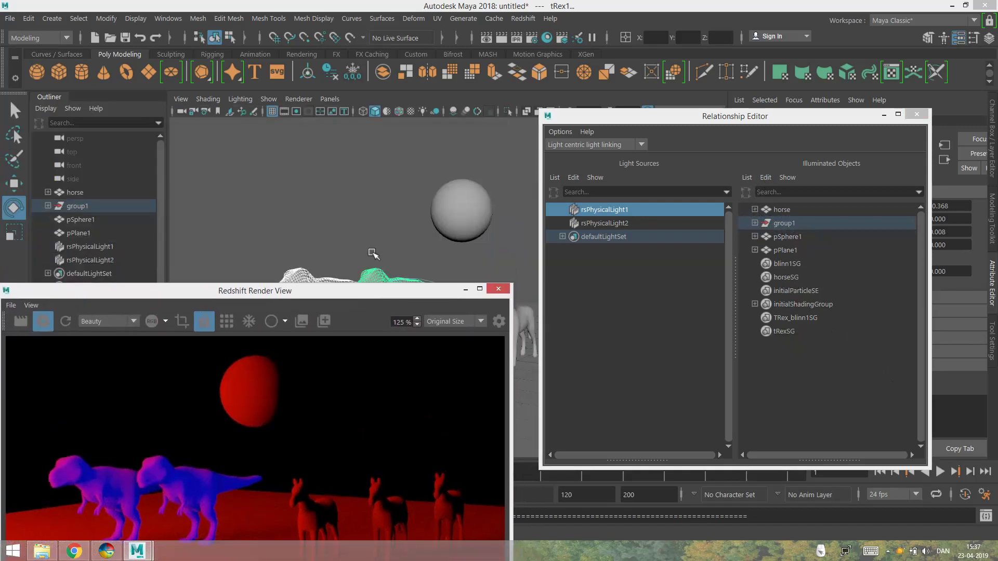
pyautogui.click(765, 177)
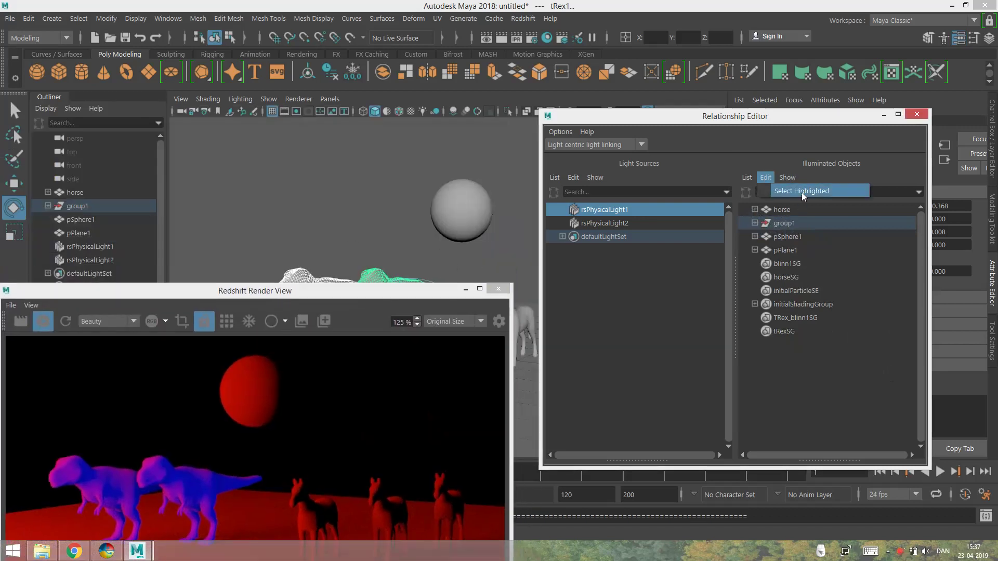
pyautogui.click(801, 191)
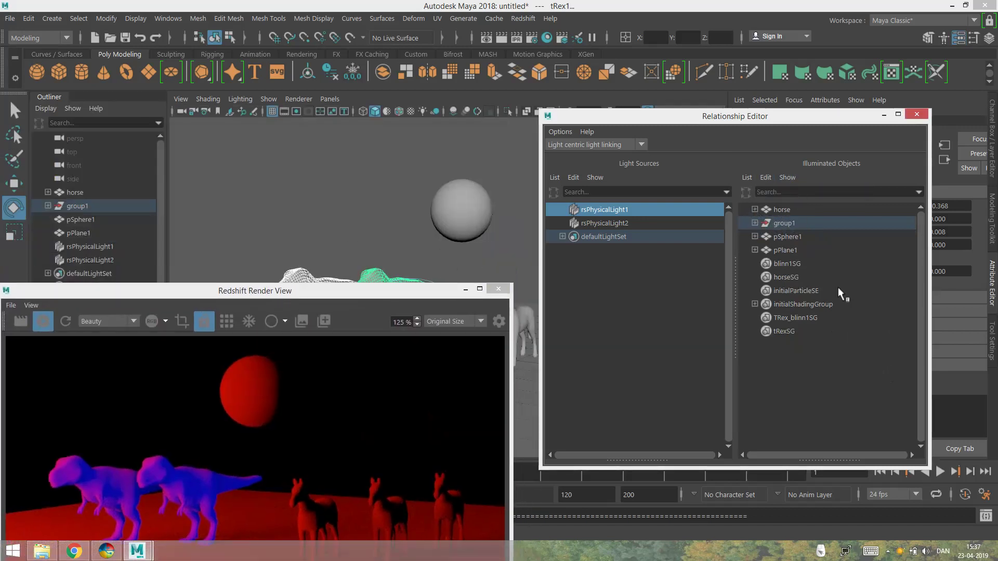
pyautogui.rightClick(813, 223)
pyautogui.click(855, 261)
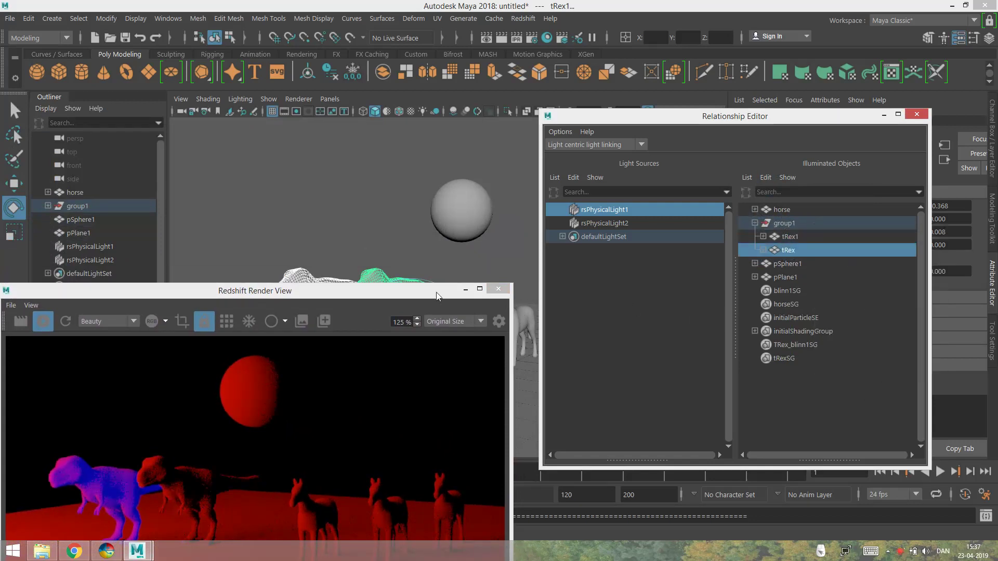
pyautogui.moveTo(436, 295); pyautogui.dragTo(424, 143)
pyautogui.click(786, 407)
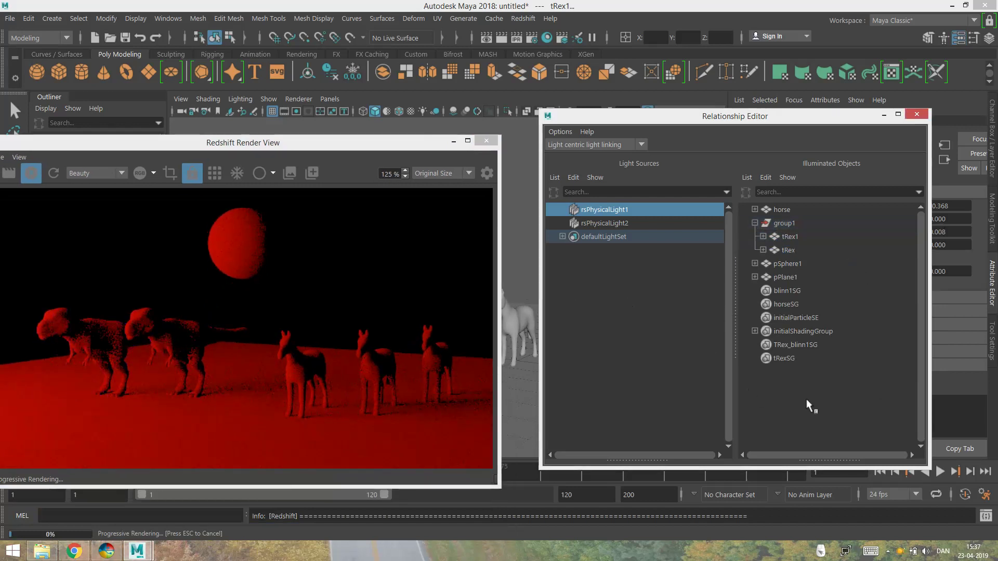
pyautogui.moveTo(390, 150); pyautogui.dragTo(463, 121)
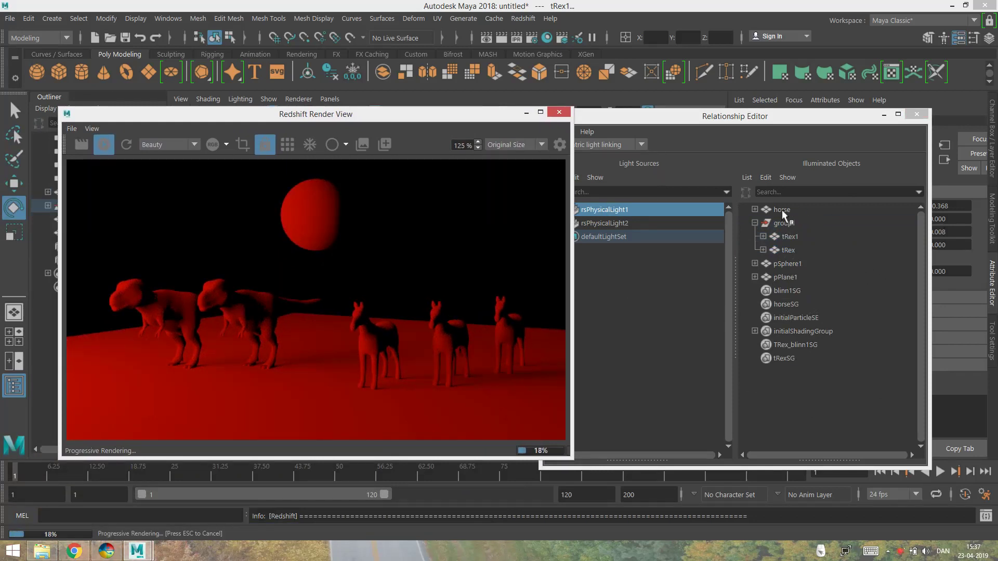
# Link pSphere1 to rsPhysicalLight1 in the Illuminated Objects list, then close the Relationship Editor.
pyautogui.moveTo(434, 114); pyautogui.dragTo(429, 255)
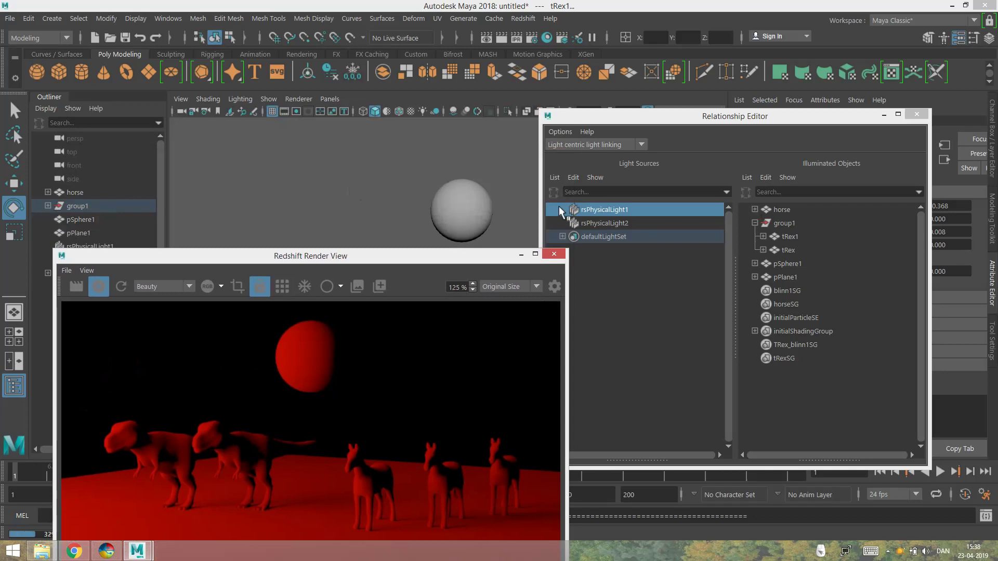
pyautogui.moveTo(476, 257); pyautogui.dragTo(531, 105)
pyautogui.click(795, 265)
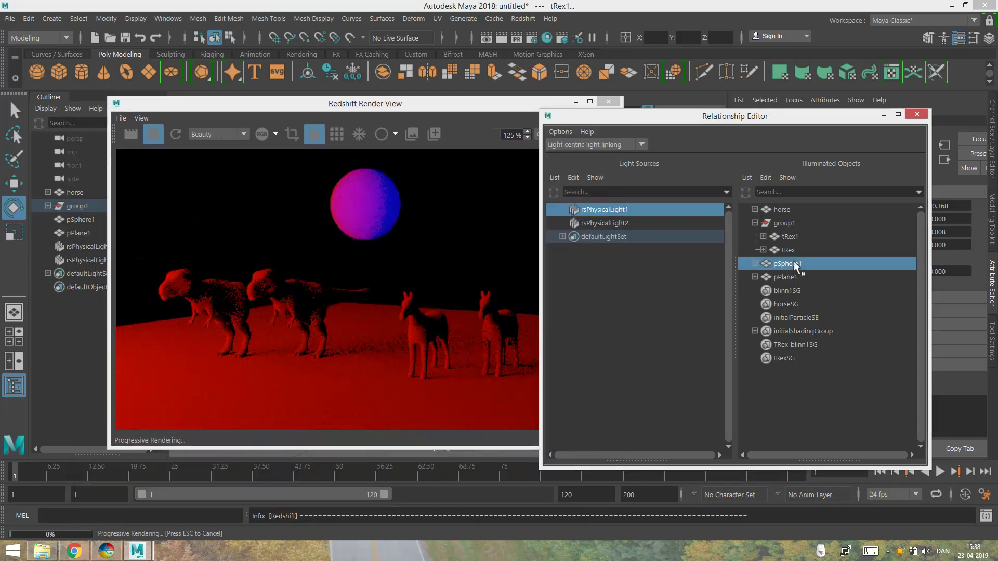
pyautogui.click(915, 115)
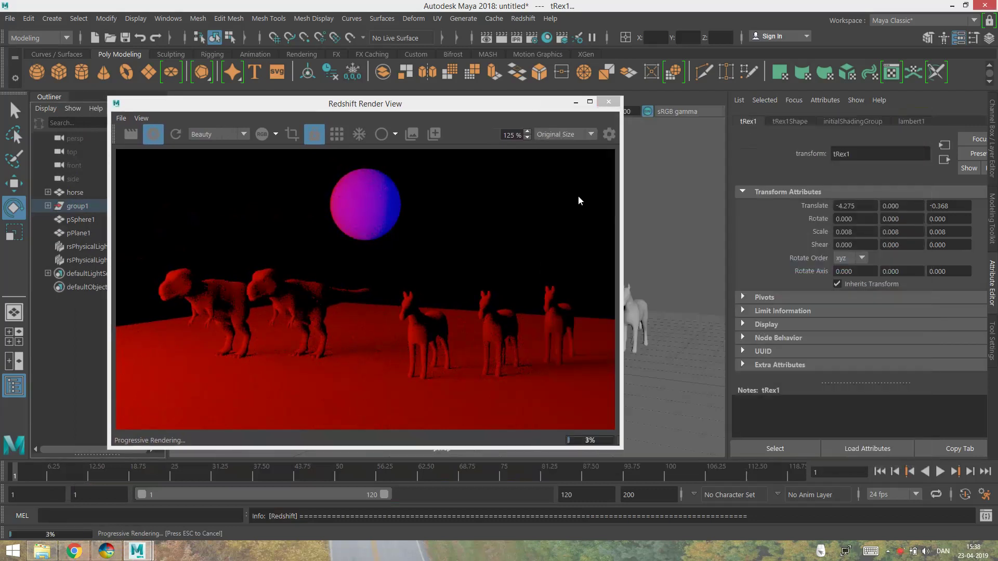